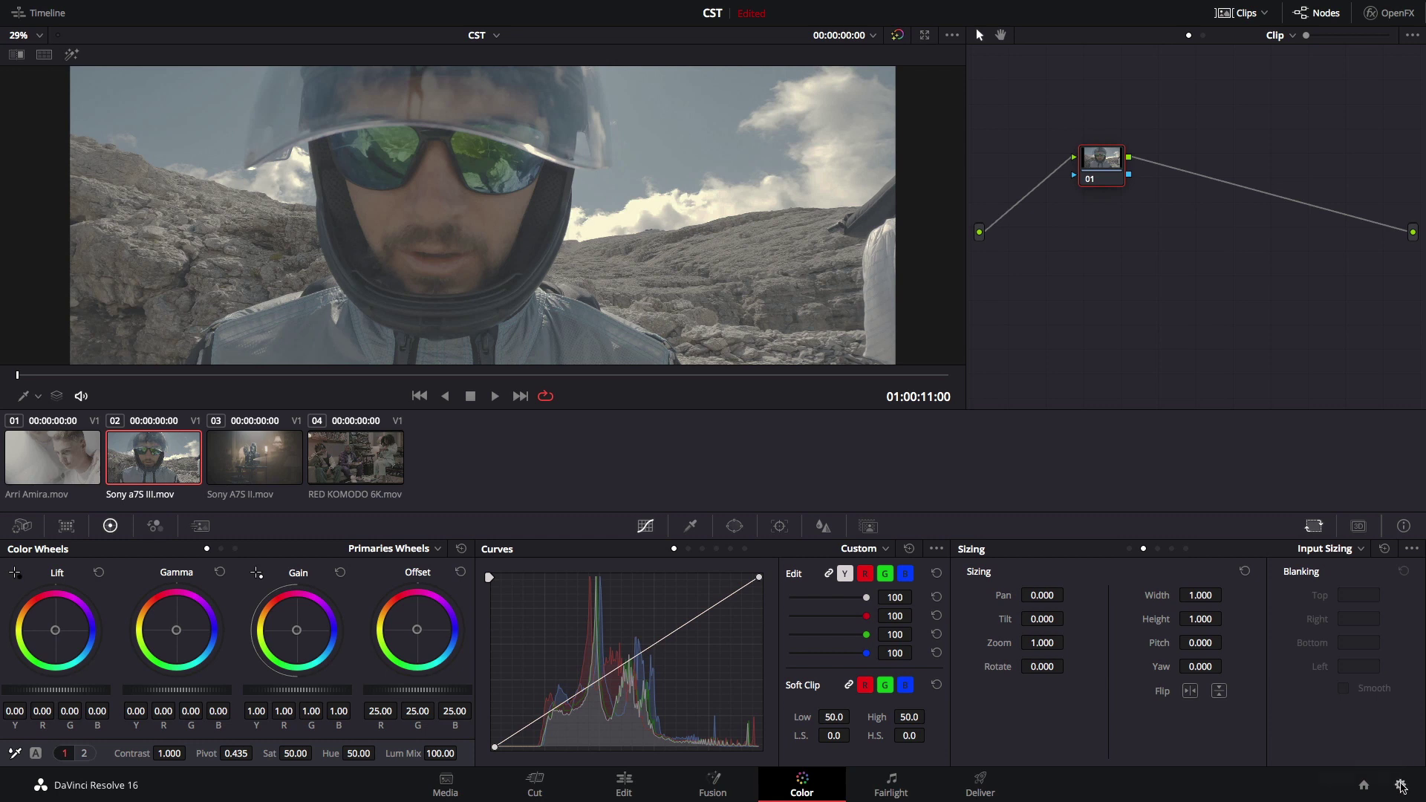
Review the project's colour management settings and close them without changes.
left_click(1400, 785)
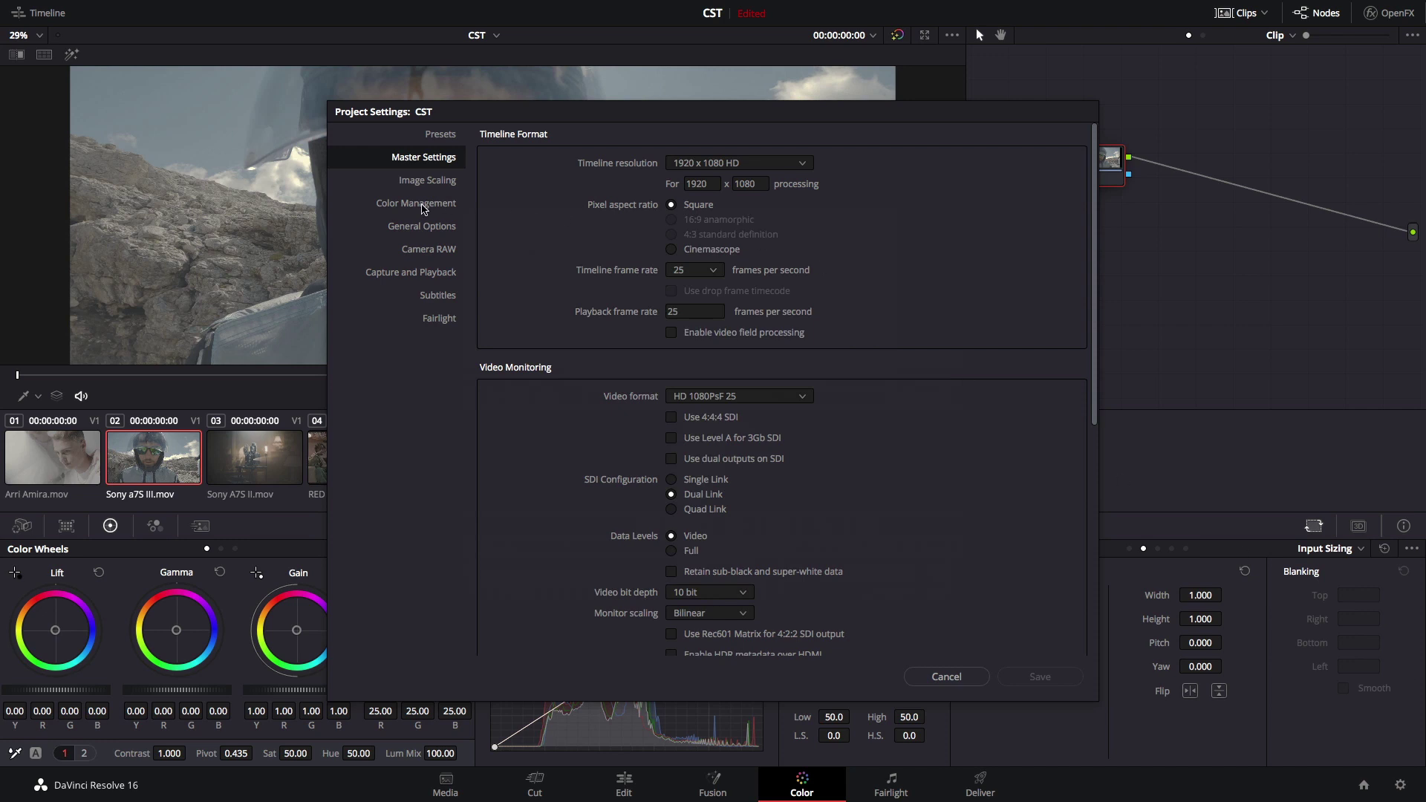
left_click(422, 205)
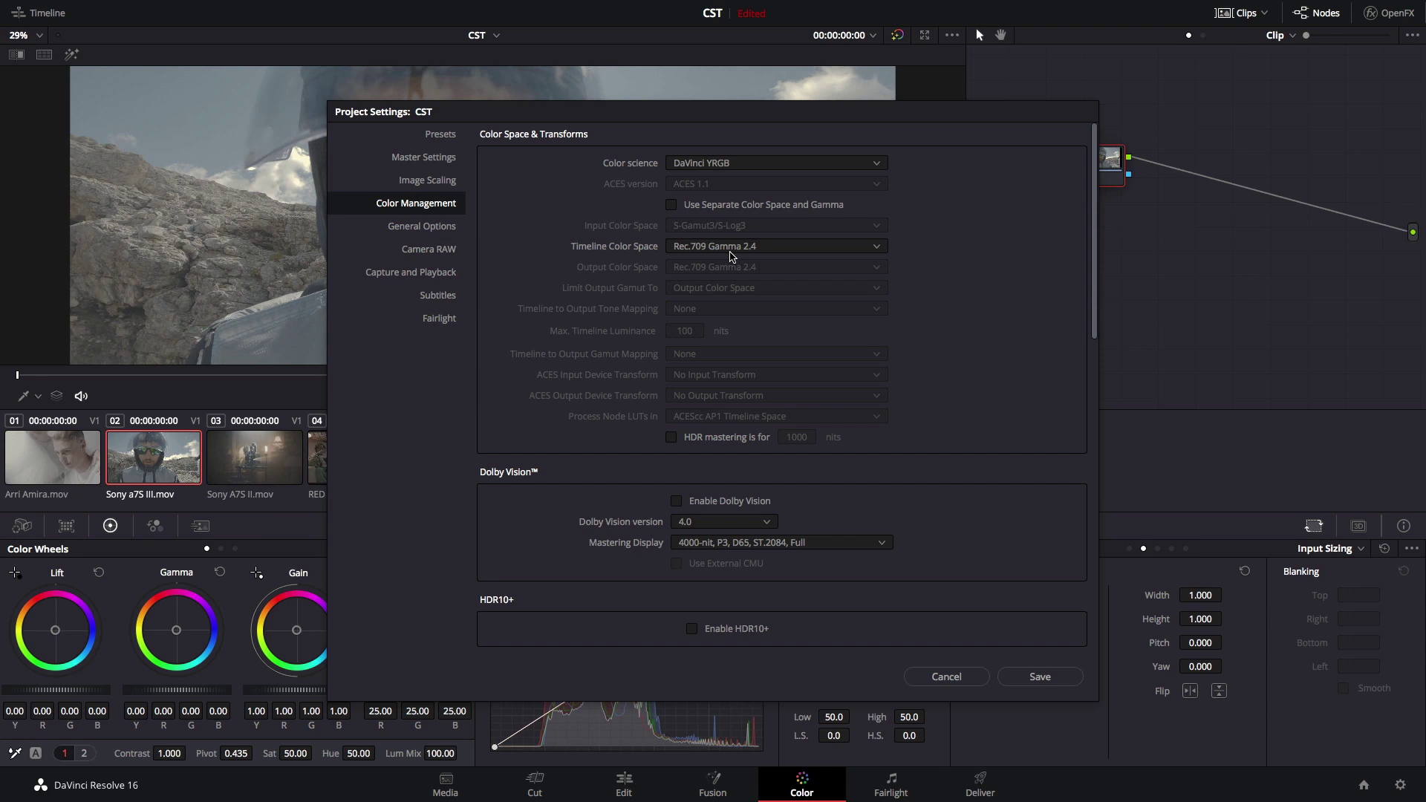
left_click(947, 677)
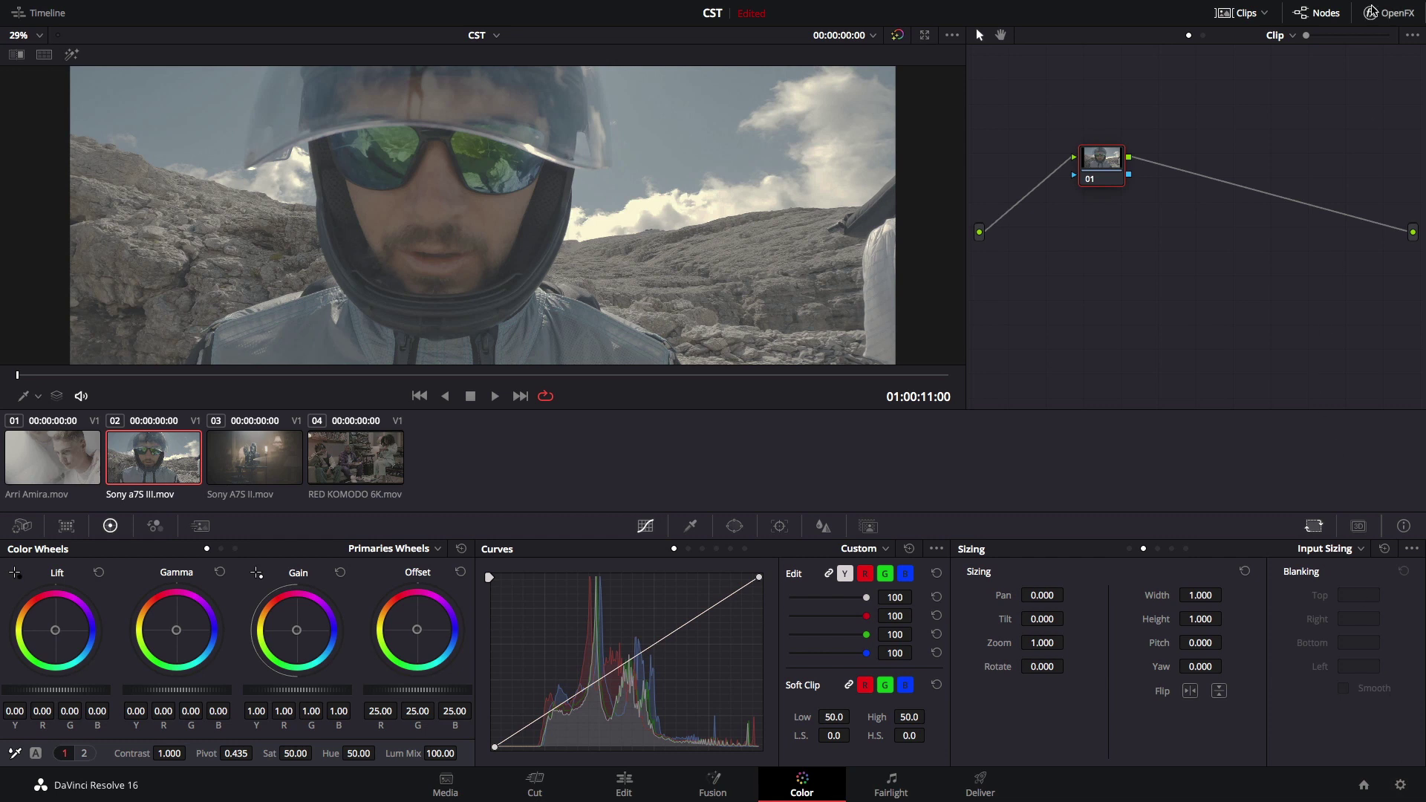
Search the OpenFX library for 'color' and drop Color Space Transform onto node 01.
left_click(1386, 14)
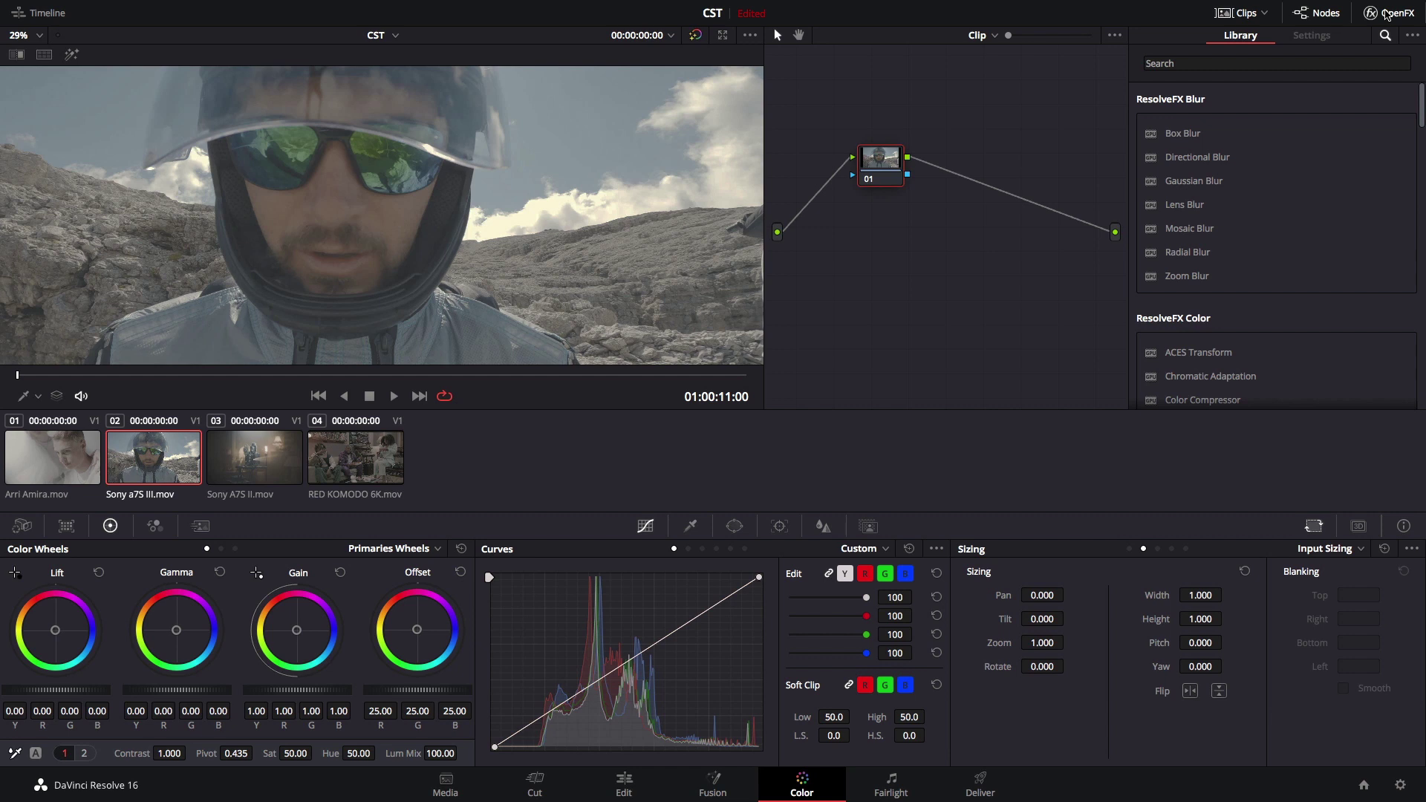
left_click(1167, 62)
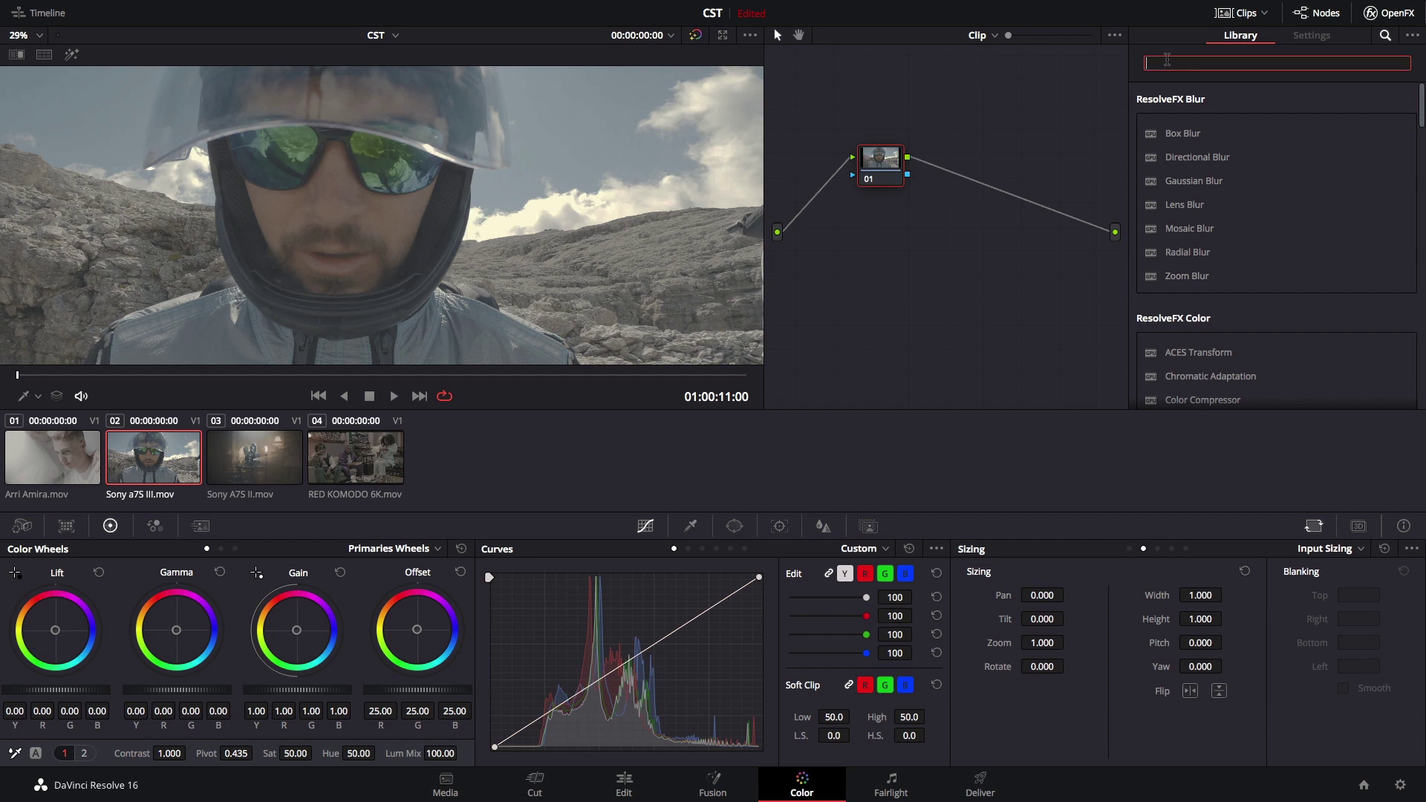
type("color")
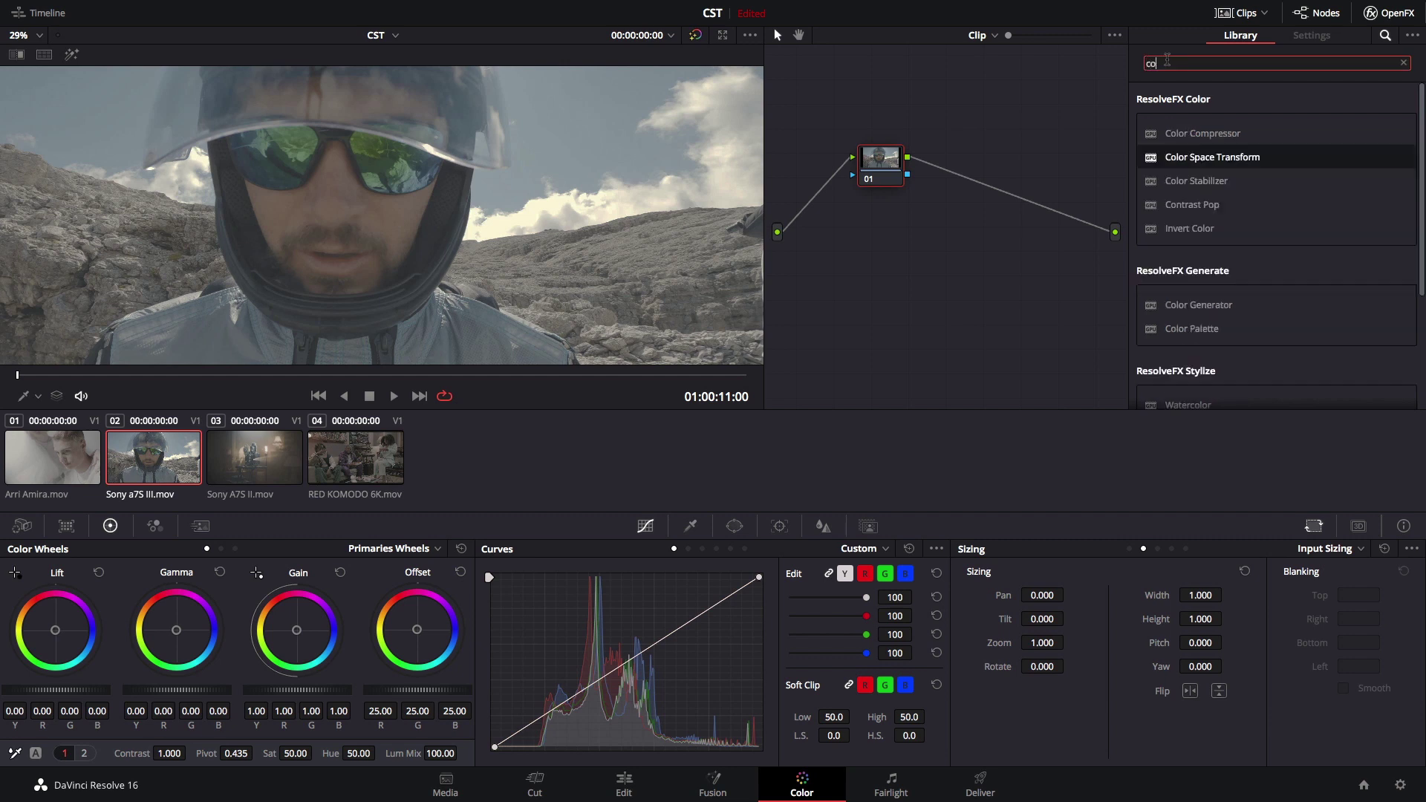
left_click_drag(1212, 156, 884, 161)
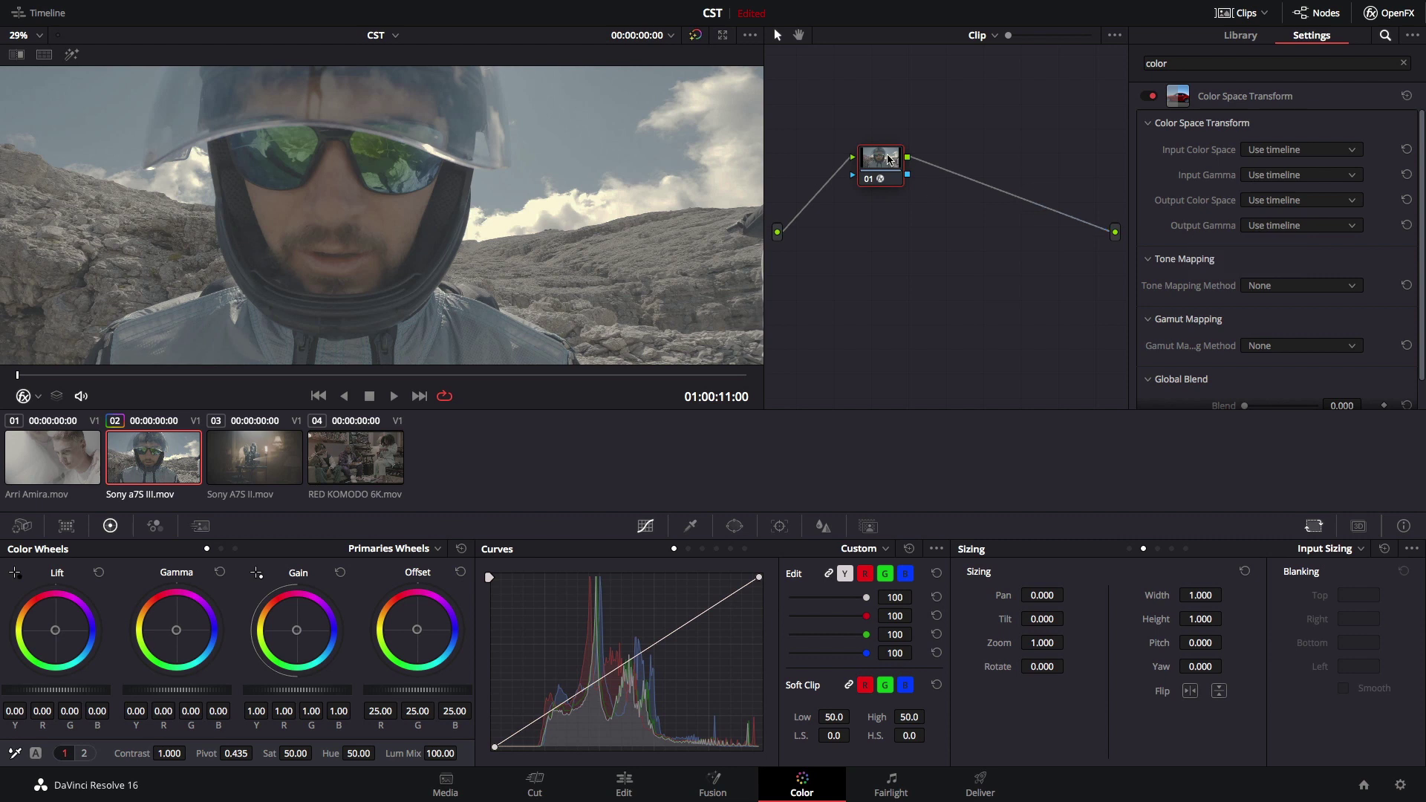
Pick Sony S-Gamut3 as the CST input colour space and Sony S-Log3 as input gamma.
scroll(567, 162, "down", 2)
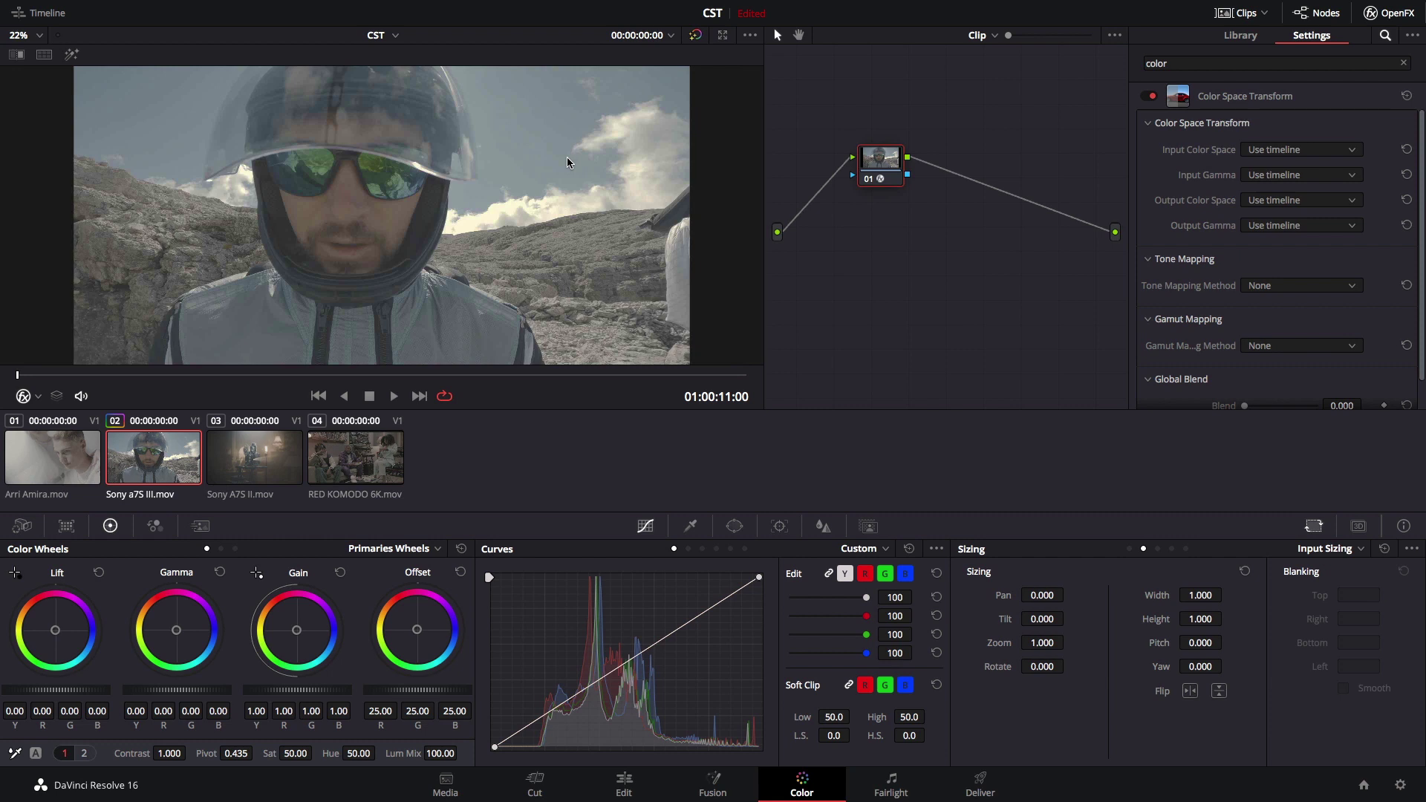
left_click(1263, 150)
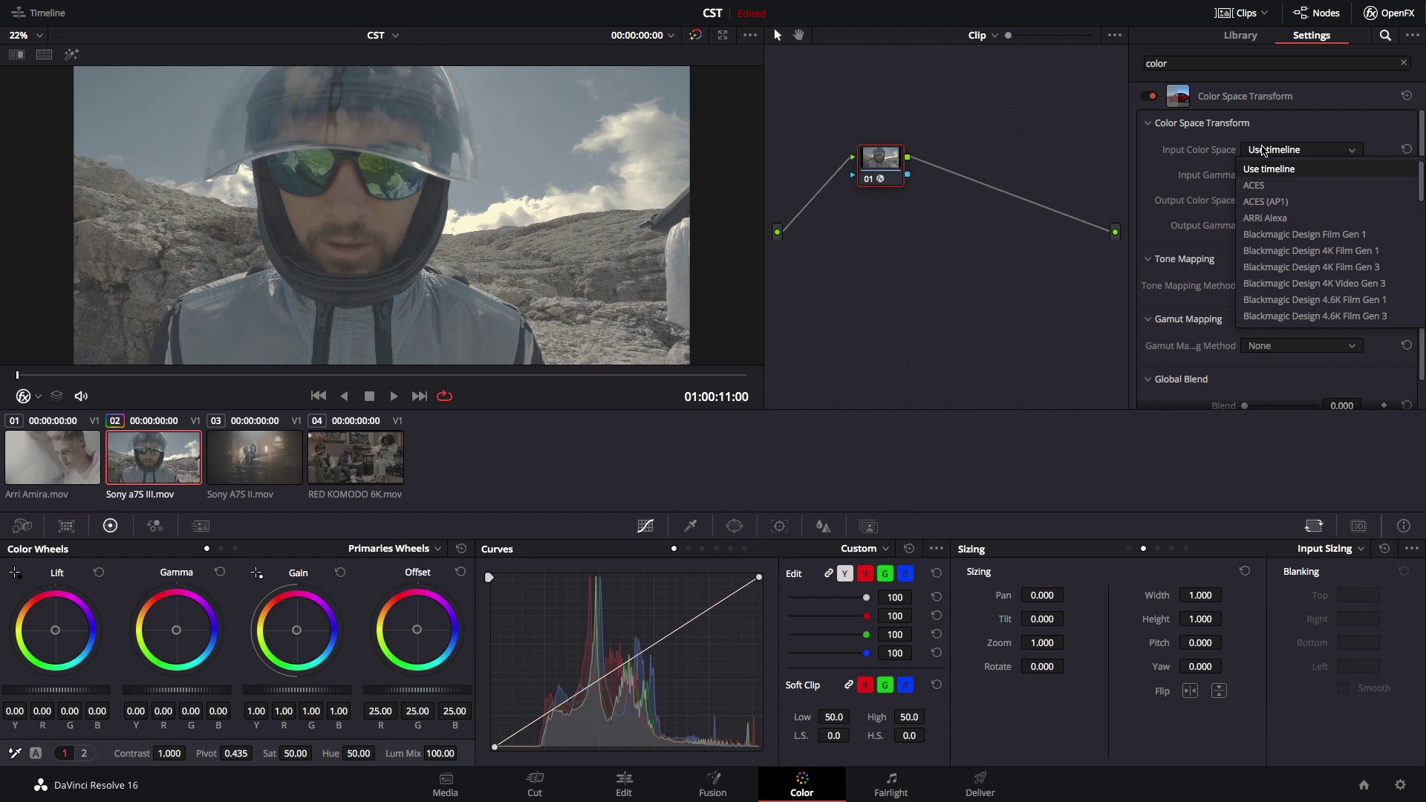
scroll(1278, 186, "down", 5)
scroll(1300, 197, "down", 3)
scroll(1305, 202, "down", 3)
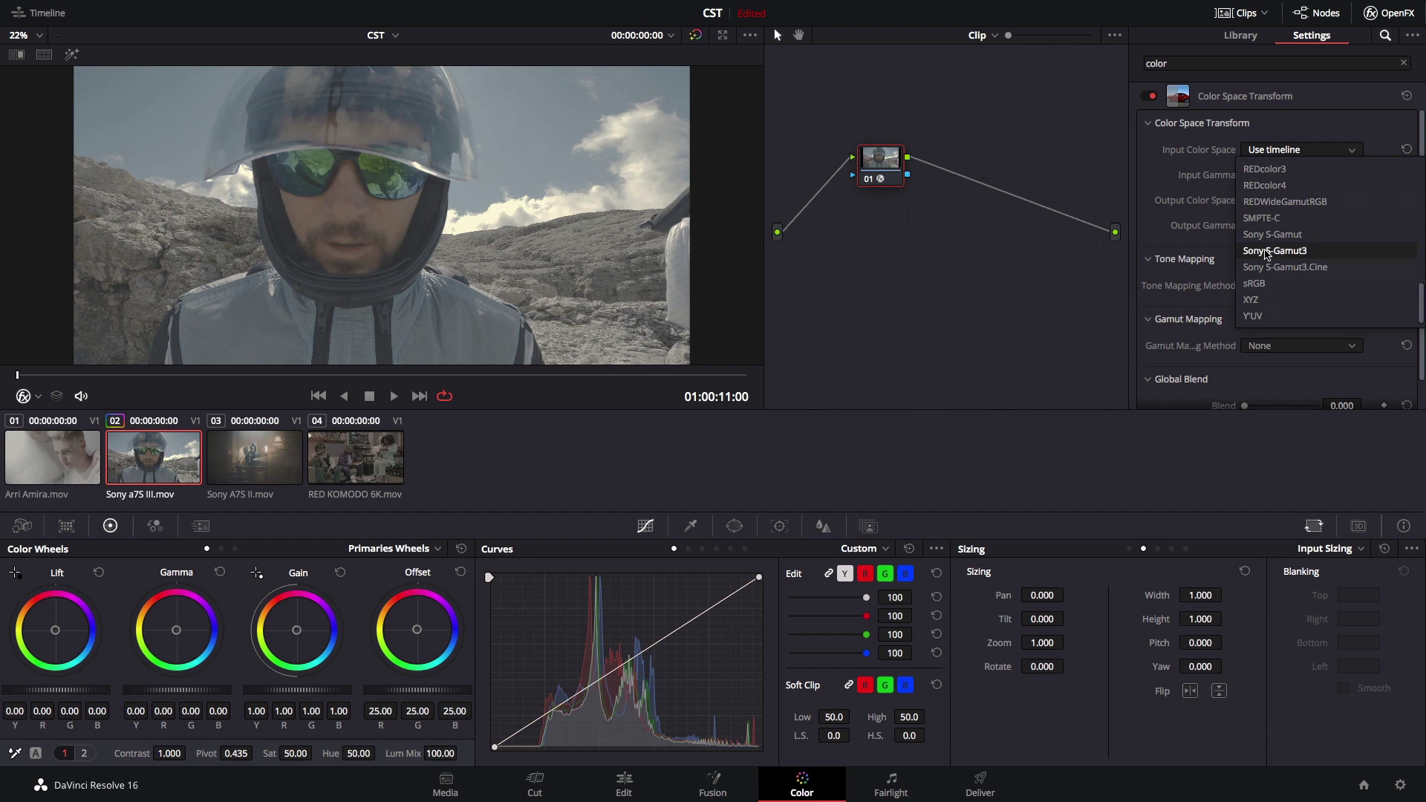
left_click(1271, 251)
left_click(1247, 179)
scroll(1281, 282, "down", 5)
scroll(1283, 286, "down", 5)
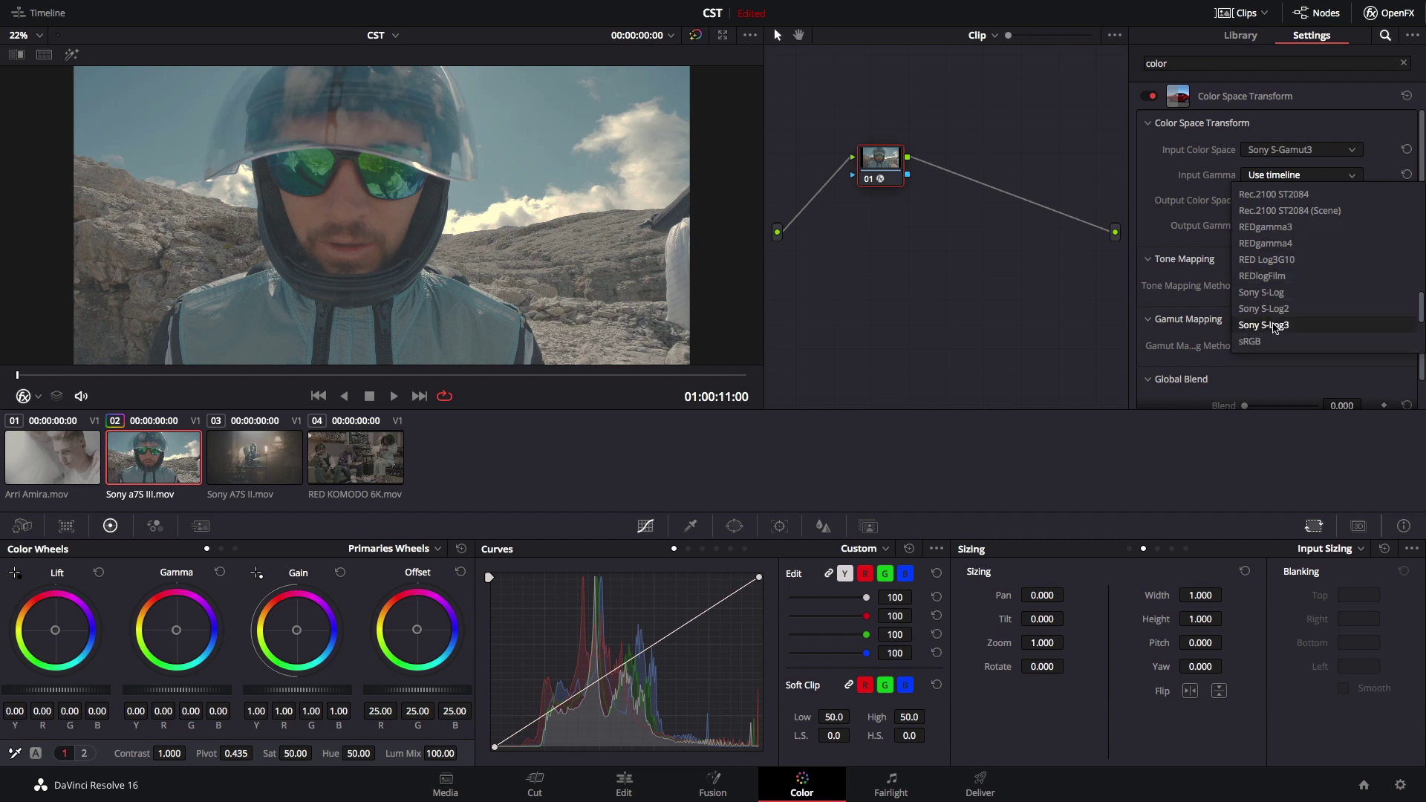
left_click(1275, 327)
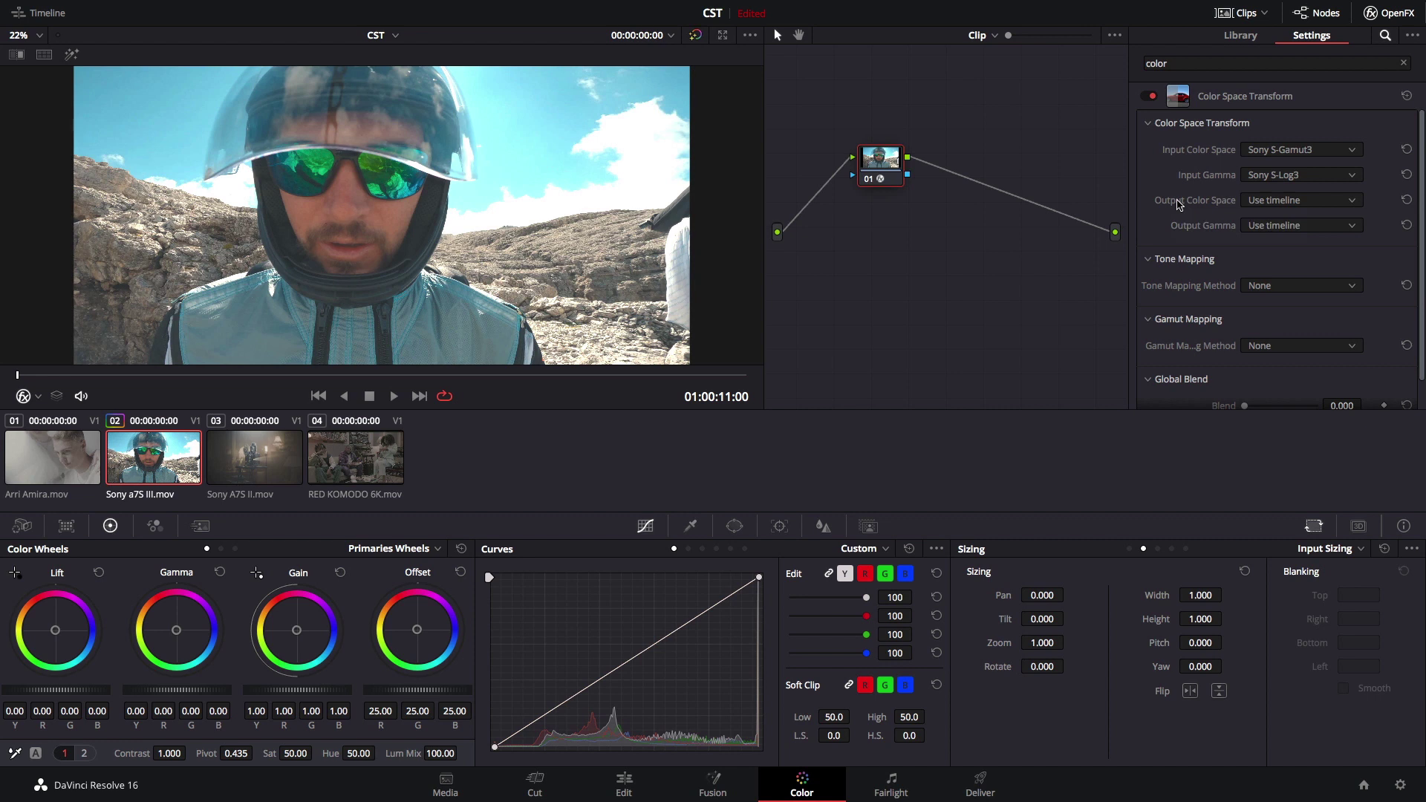
Set the CST output colour space and output gamma both to Rec.709.
left_click(1272, 199)
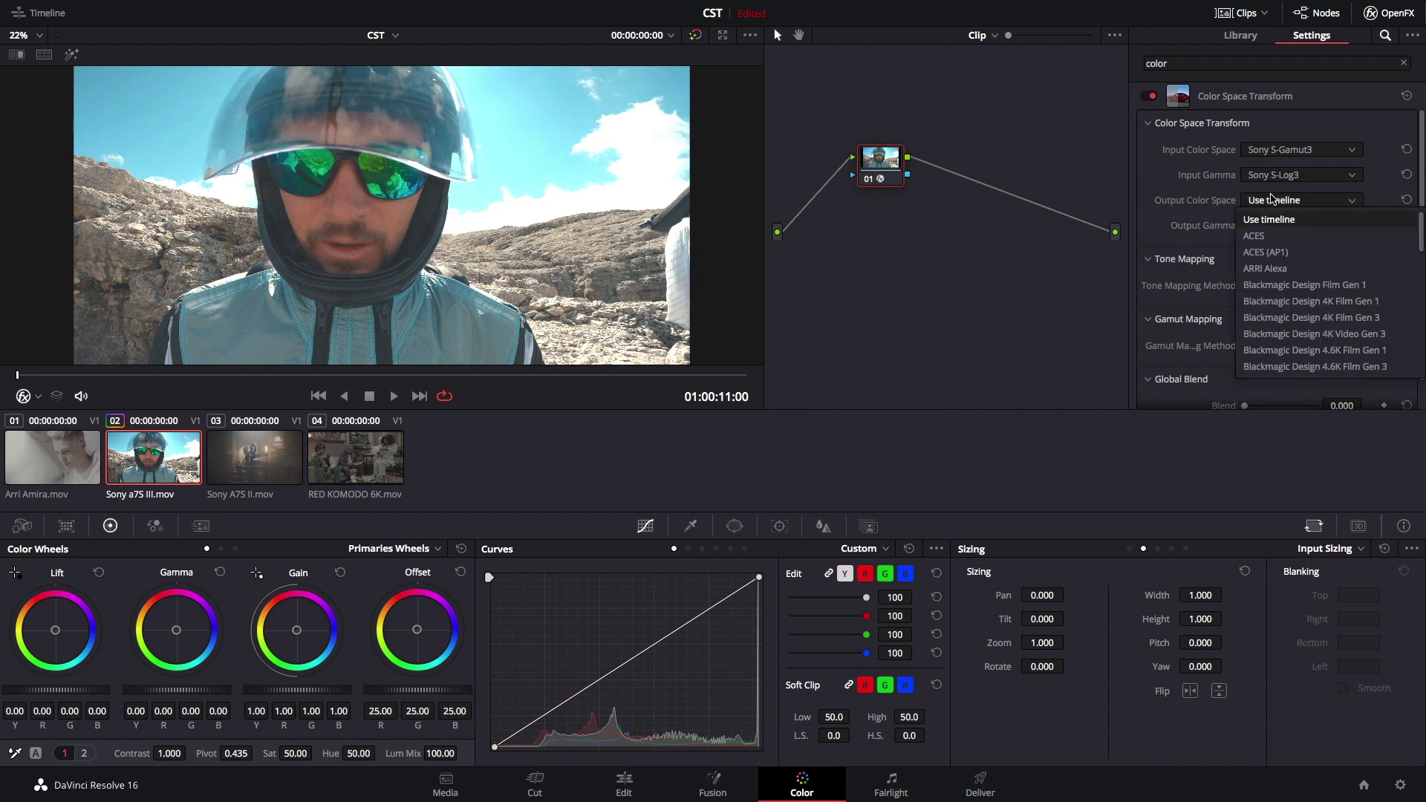
key("r")
key("Return")
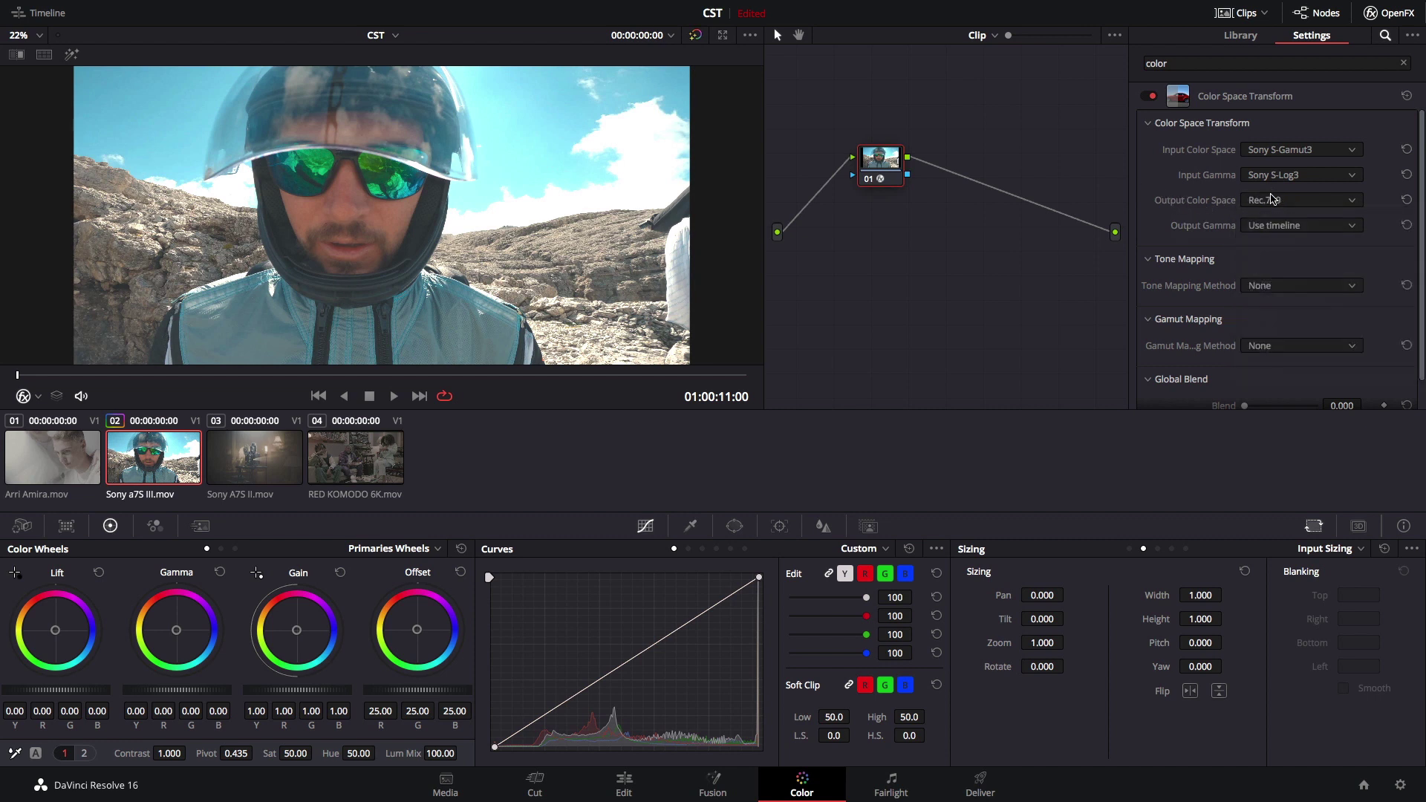
left_click(1273, 226)
key("r")
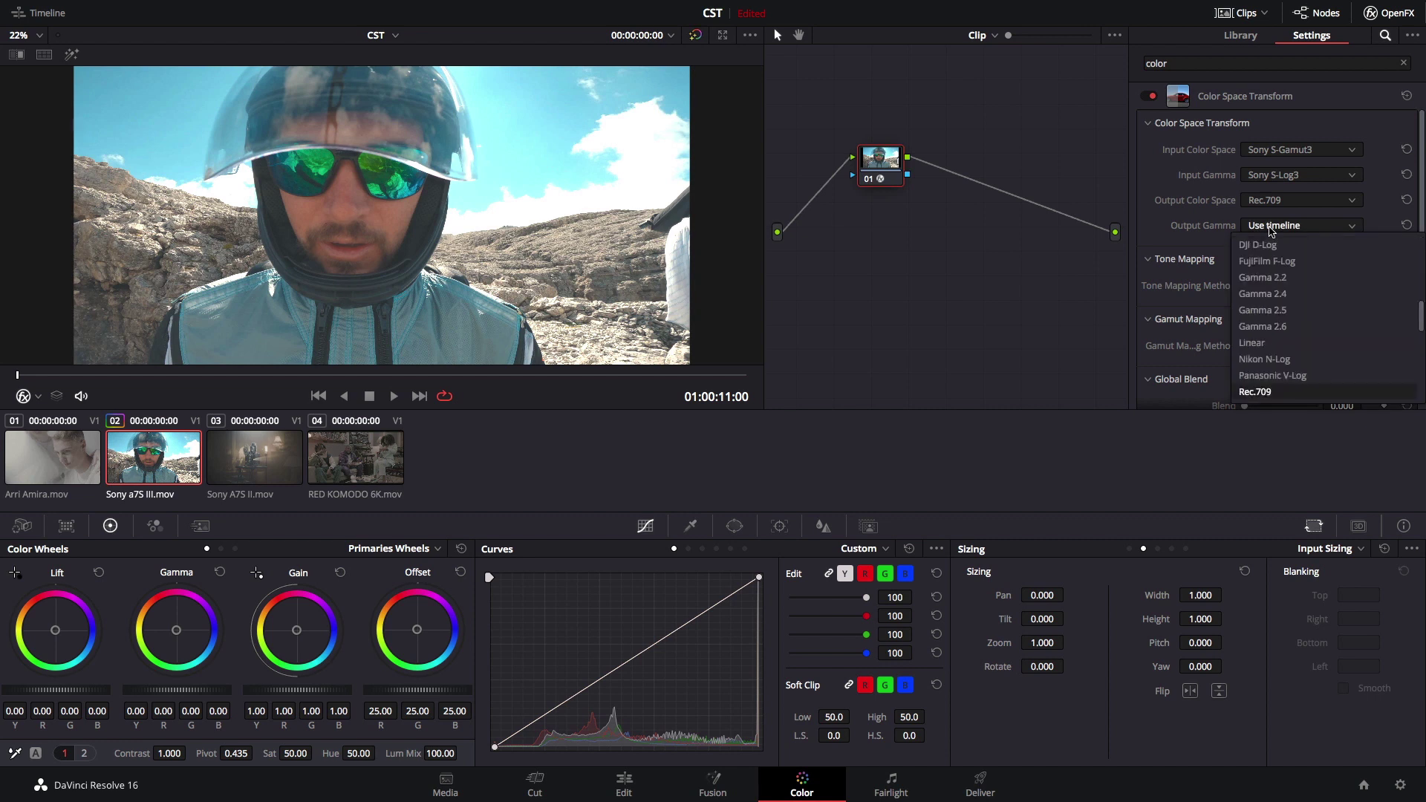
key("Return")
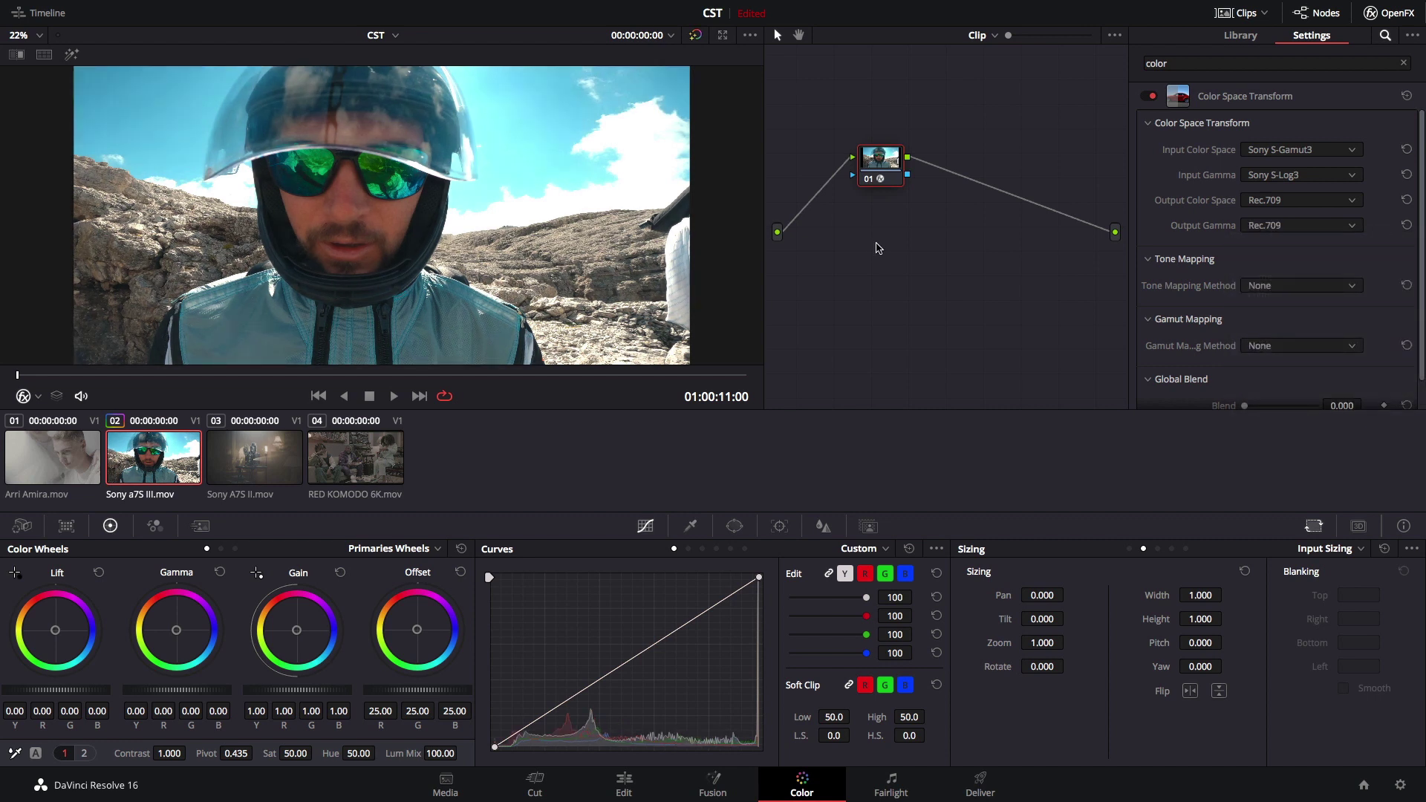
Circle the input colour space and gamma fields with an on-screen annotation, then clear it.
key("ctrl+shift+a")
mouse_move(1312, 119)
left_mouse_down()
mouse_move(1237, 154)
mouse_move(1276, 240)
left_mouse_up()
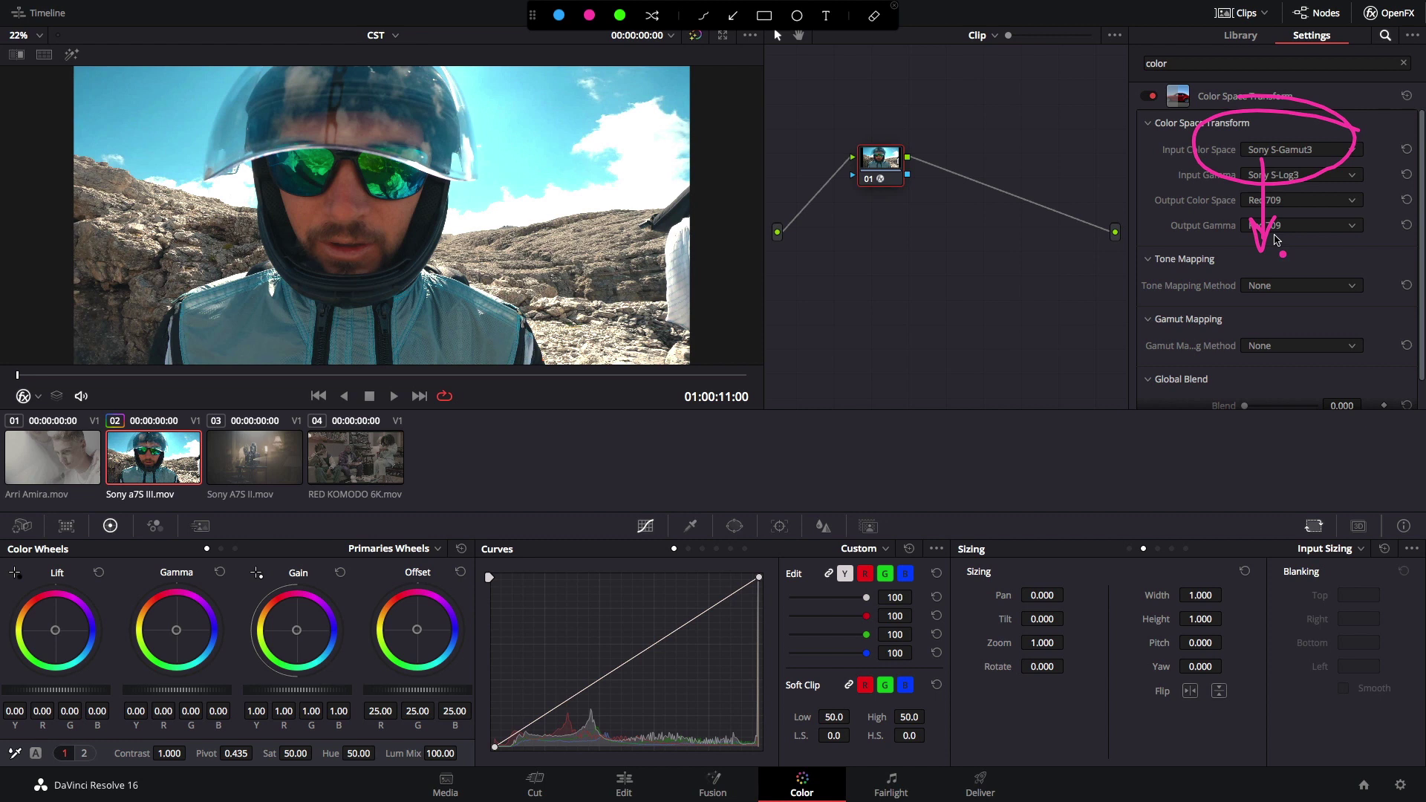
key("ctrl+shift+a")
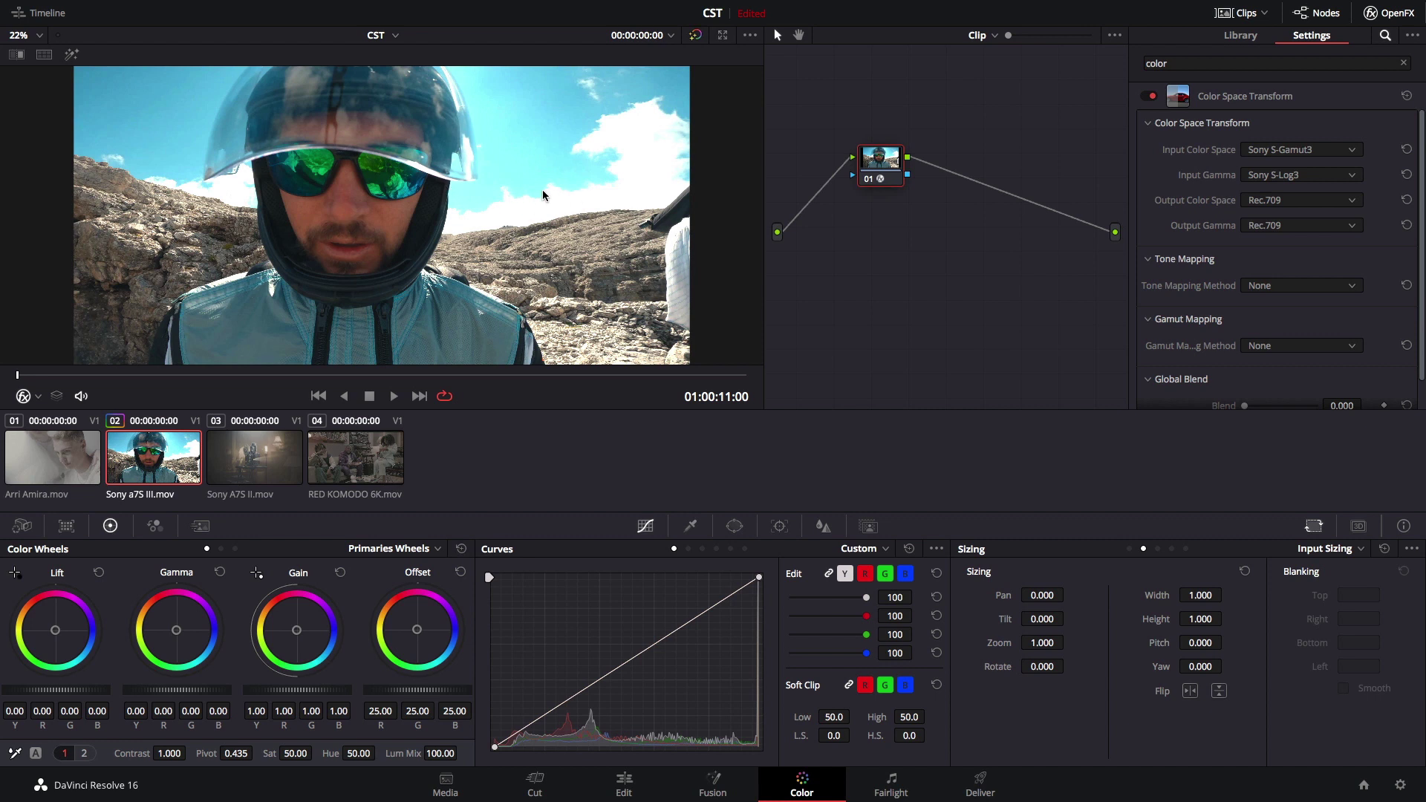
Set Tone Mapping to Luminance Mapping and Gamut Mapping to Saturation Mapping.
left_click(1176, 261)
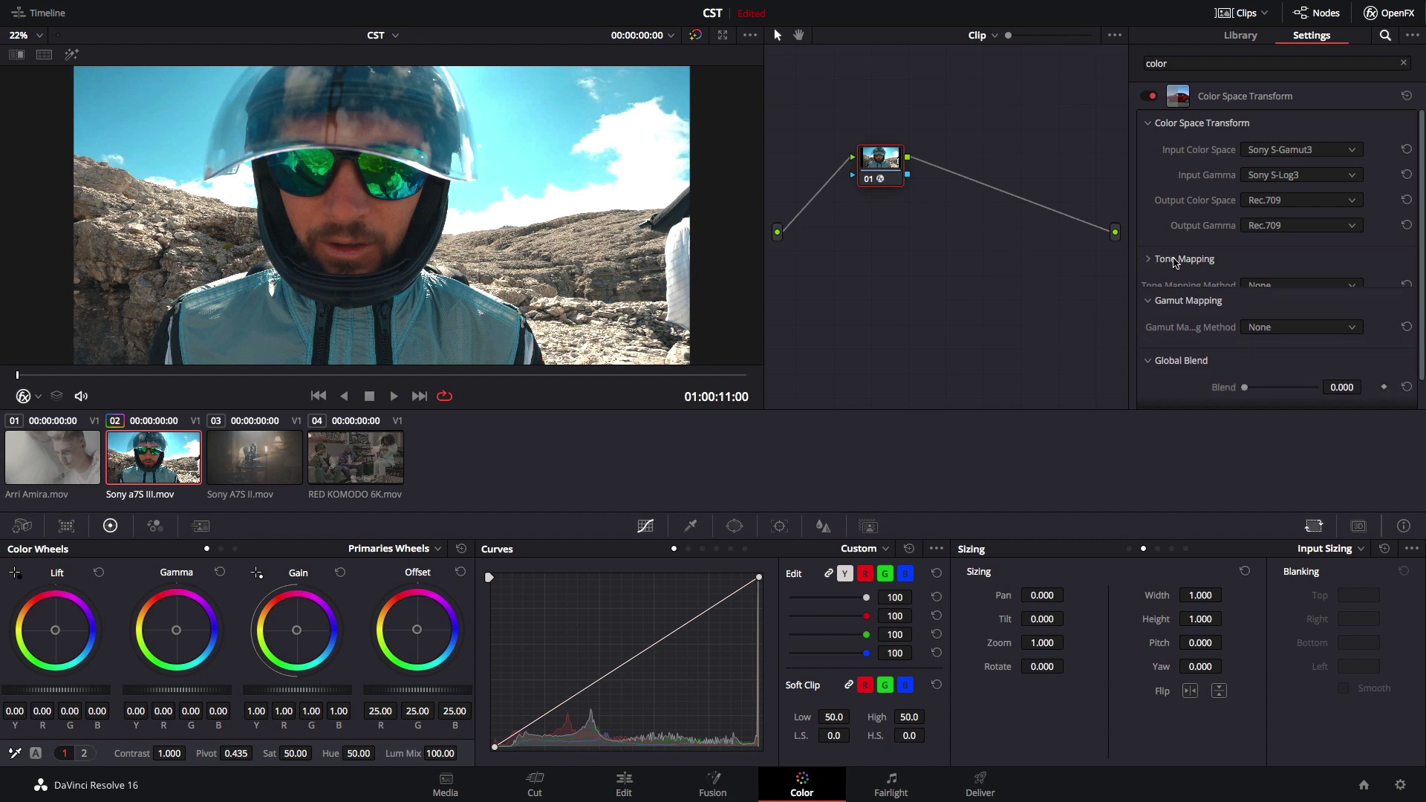
left_click(1176, 260)
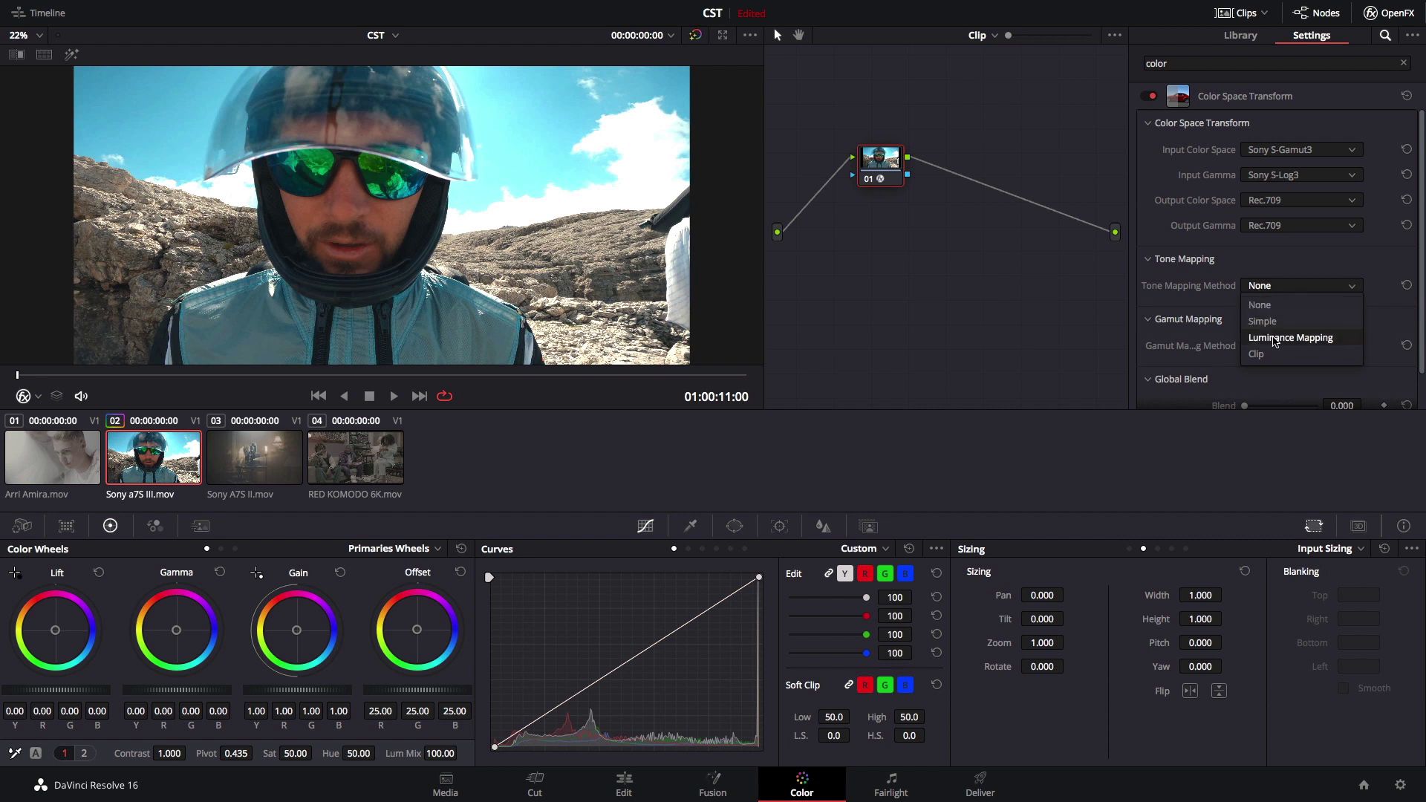
left_click(1291, 338)
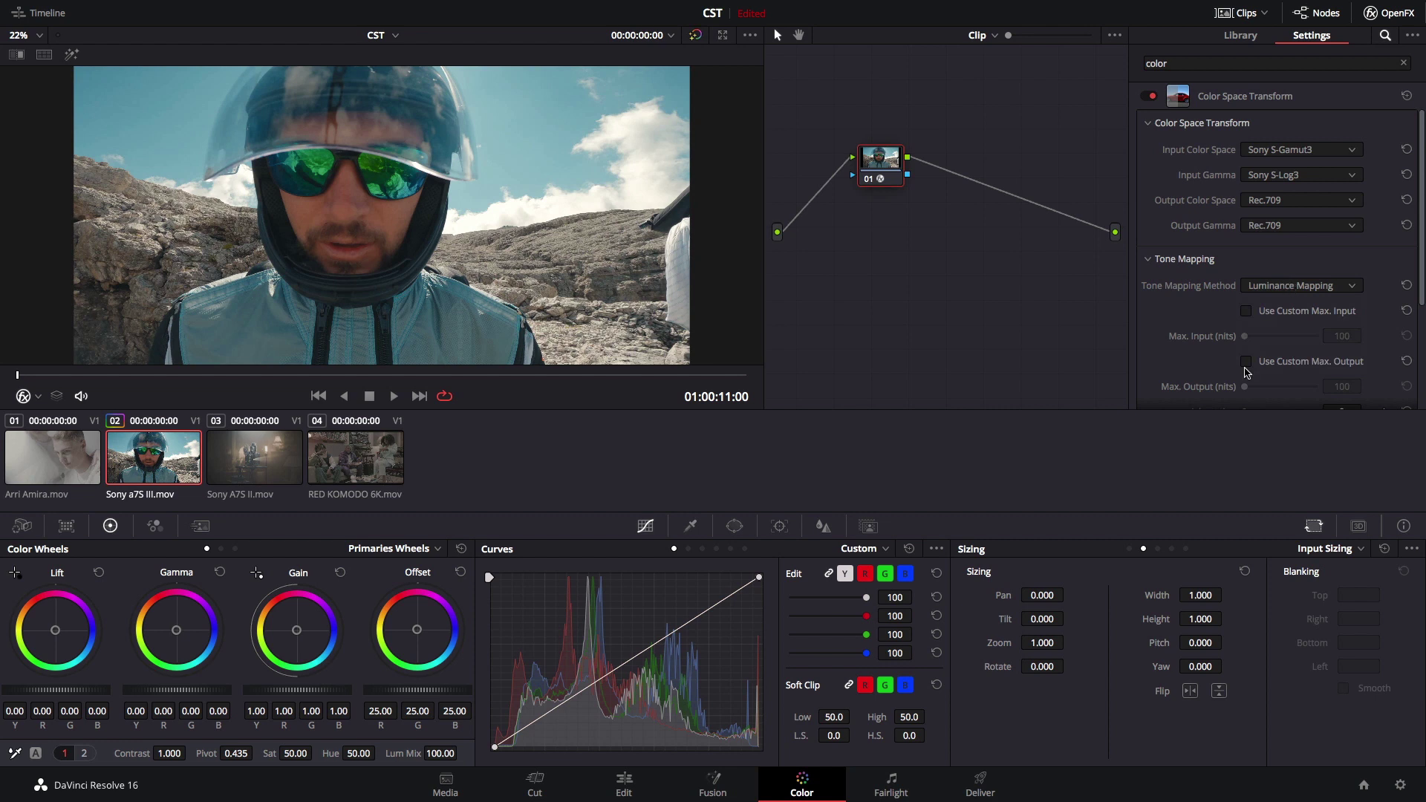
left_click_drag(1423, 188, 1422, 297)
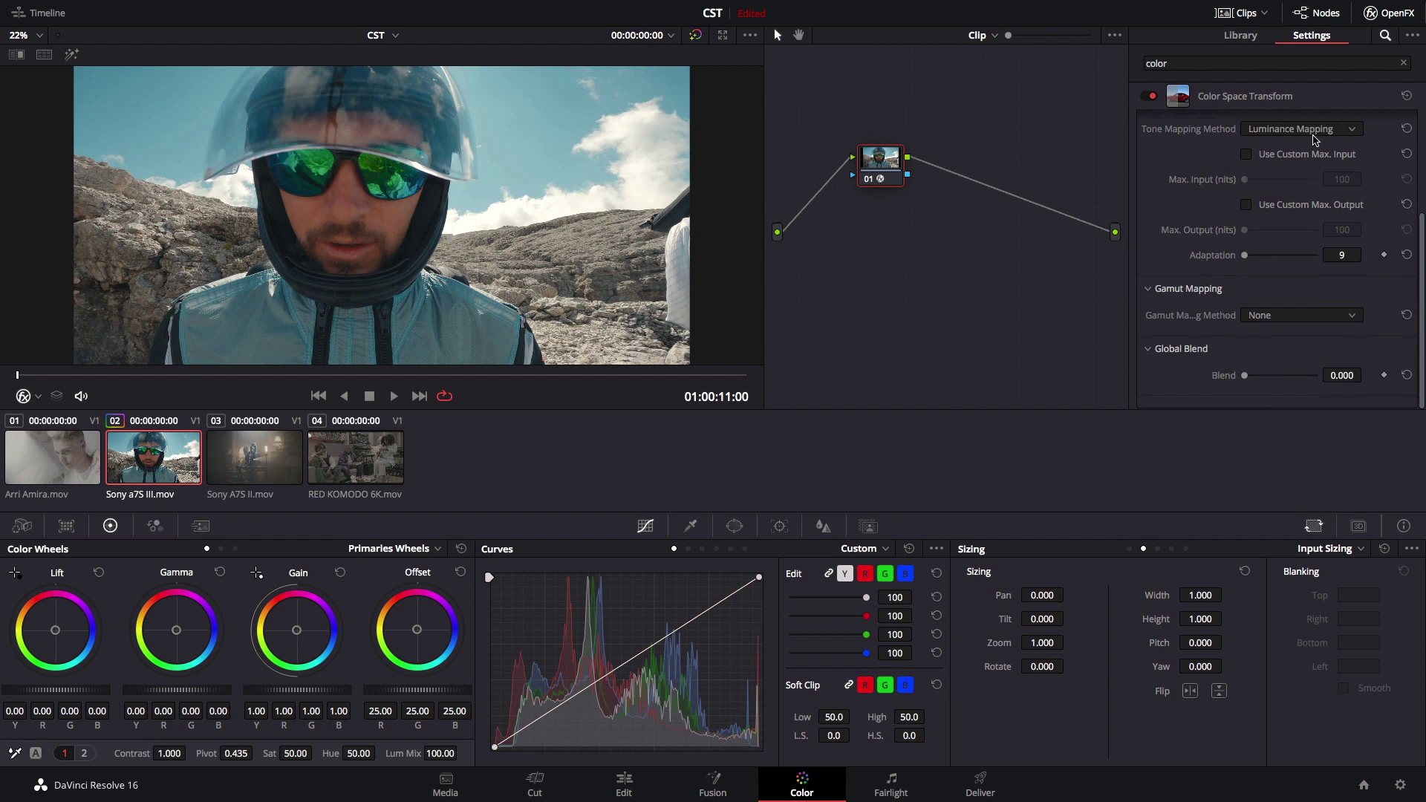
left_click(1275, 316)
left_click(1286, 352)
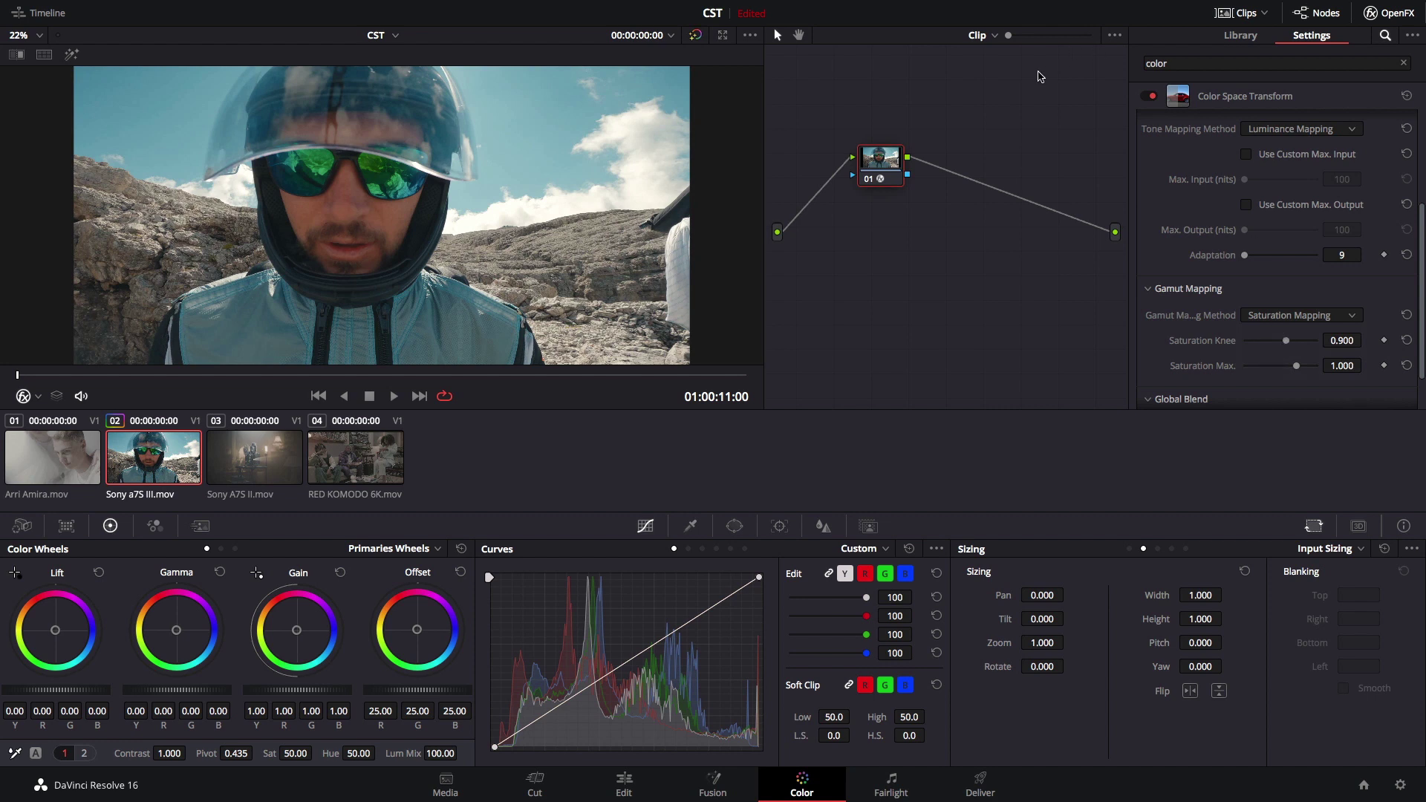
Bypass the node to compare, then add Color Space Transform to the RED KOMODO 6K clip's node 01.
key("ctrl+d")
key("ctrl+d")
key("ctrl+d")
key("ctrl+d")
left_click(365, 472)
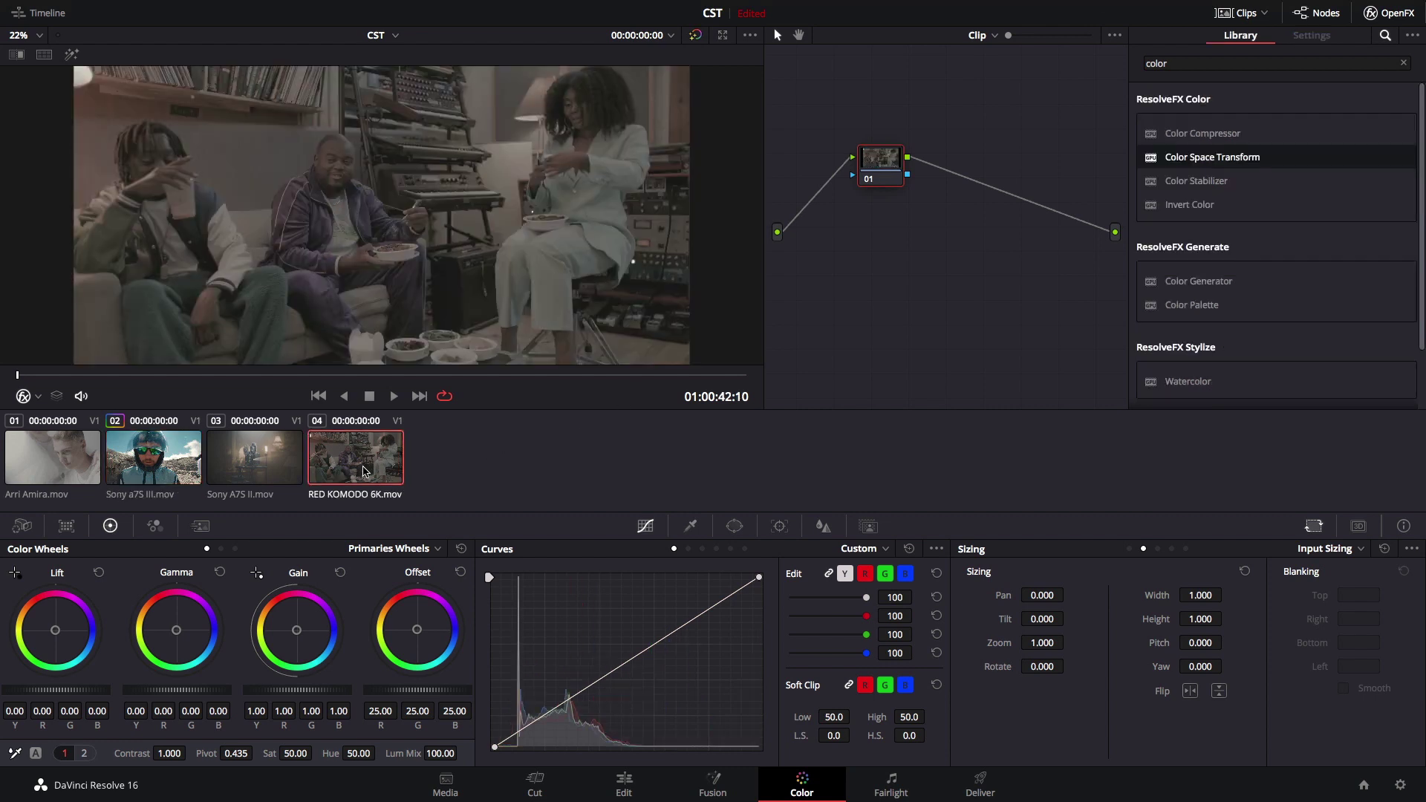
left_click_drag(1262, 158, 888, 169)
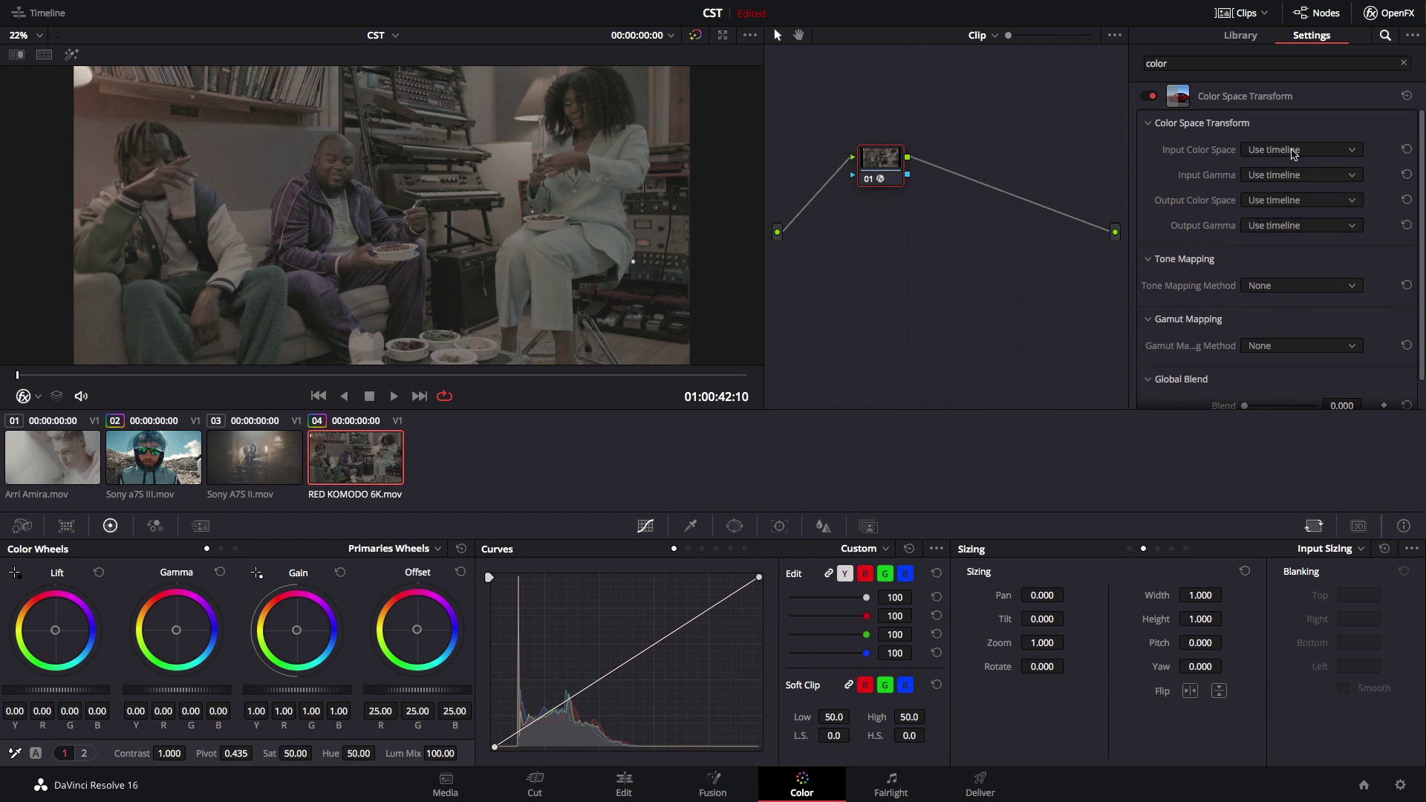
Set input to REDWideGamutRGB with RED Log3G10 gamma, and output colour space and gamma to Rec.709.
left_click(1293, 151)
key("Down")
key("Down")
key("Down")
key("Down")
key("Down")
key("Down")
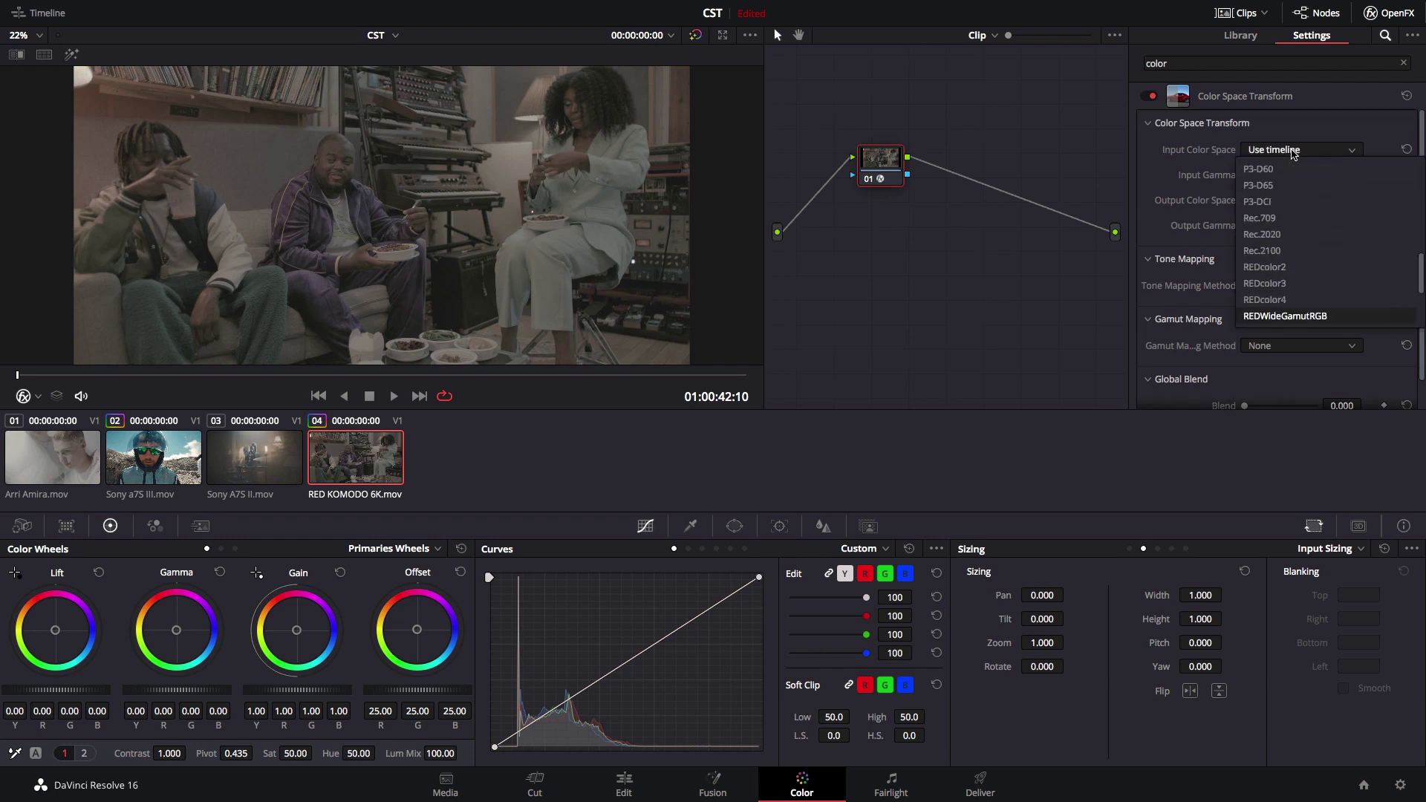
key("Return")
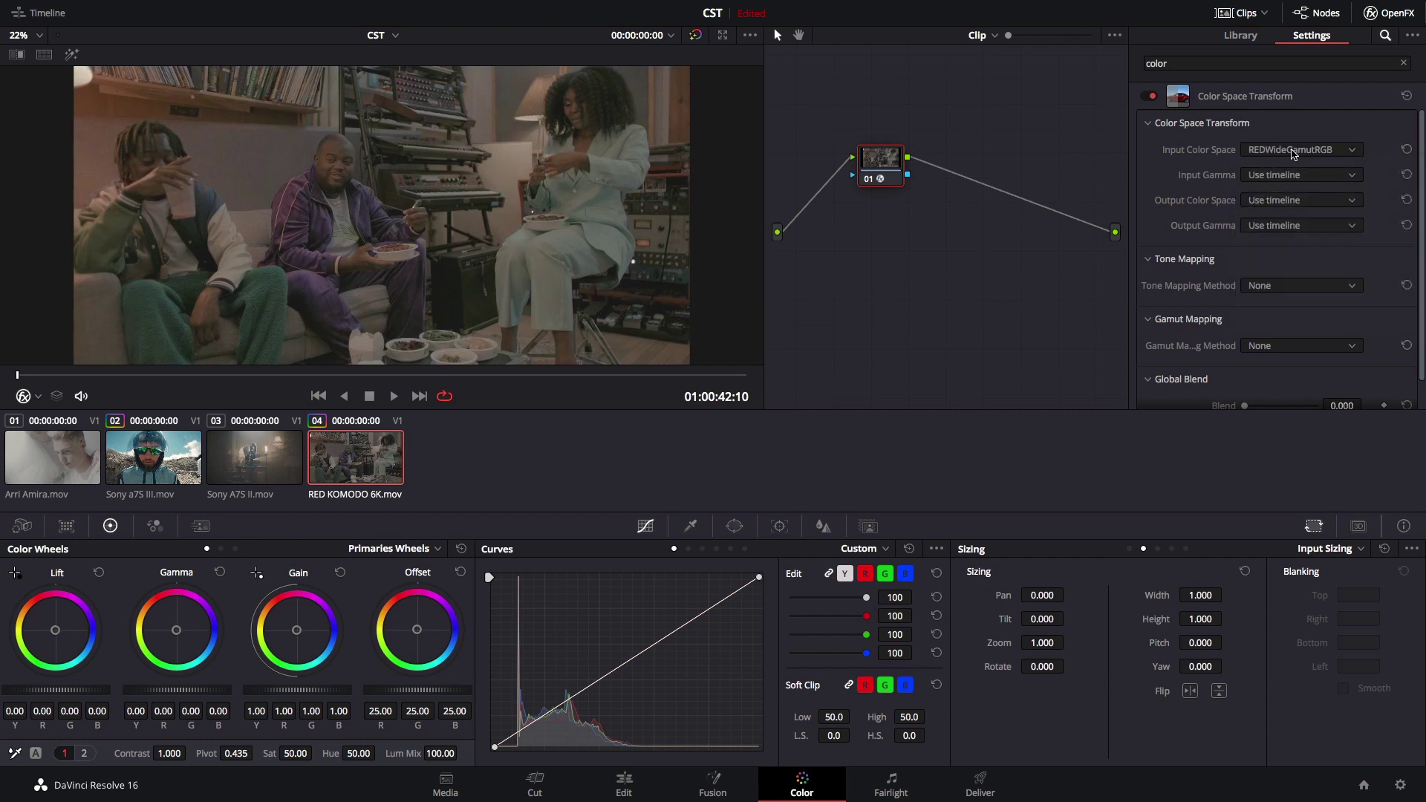
left_click(1281, 176)
key("Down")
key("Down")
key("Down")
key("Down")
key("Down")
key("Down")
key("Down")
key("Down")
key("Down")
key("Down")
key("Down")
key("Down")
key("Down")
key("Down")
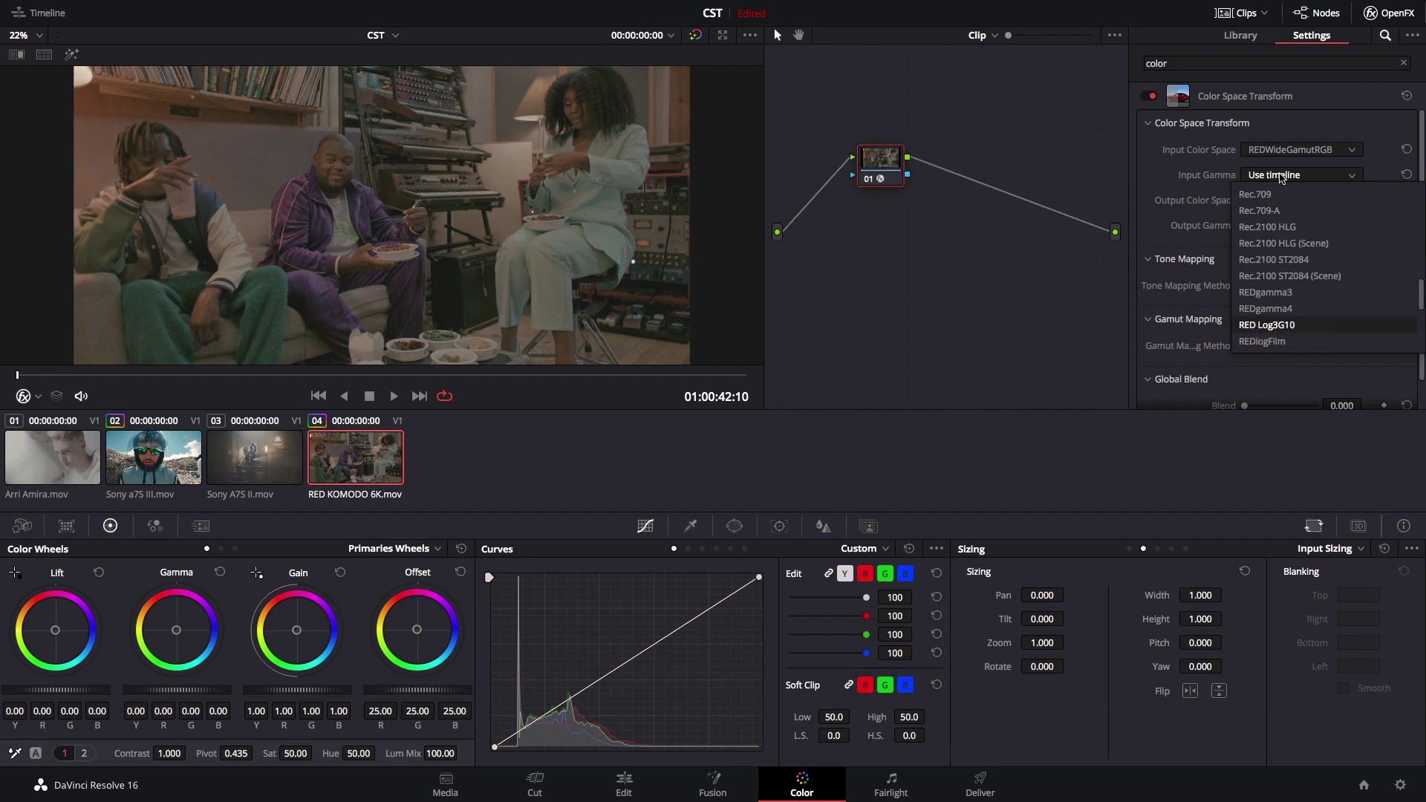
key("Return")
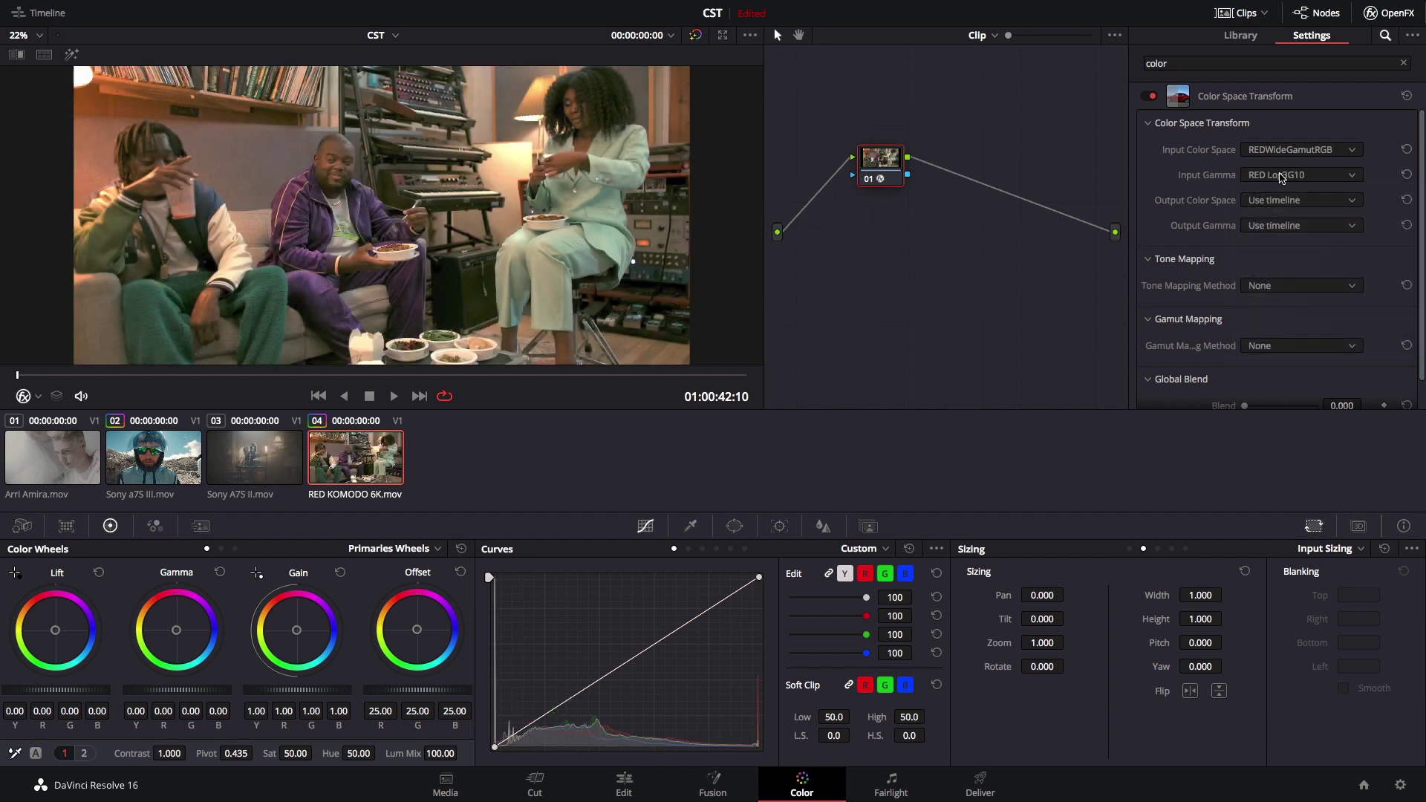
left_click(1273, 200)
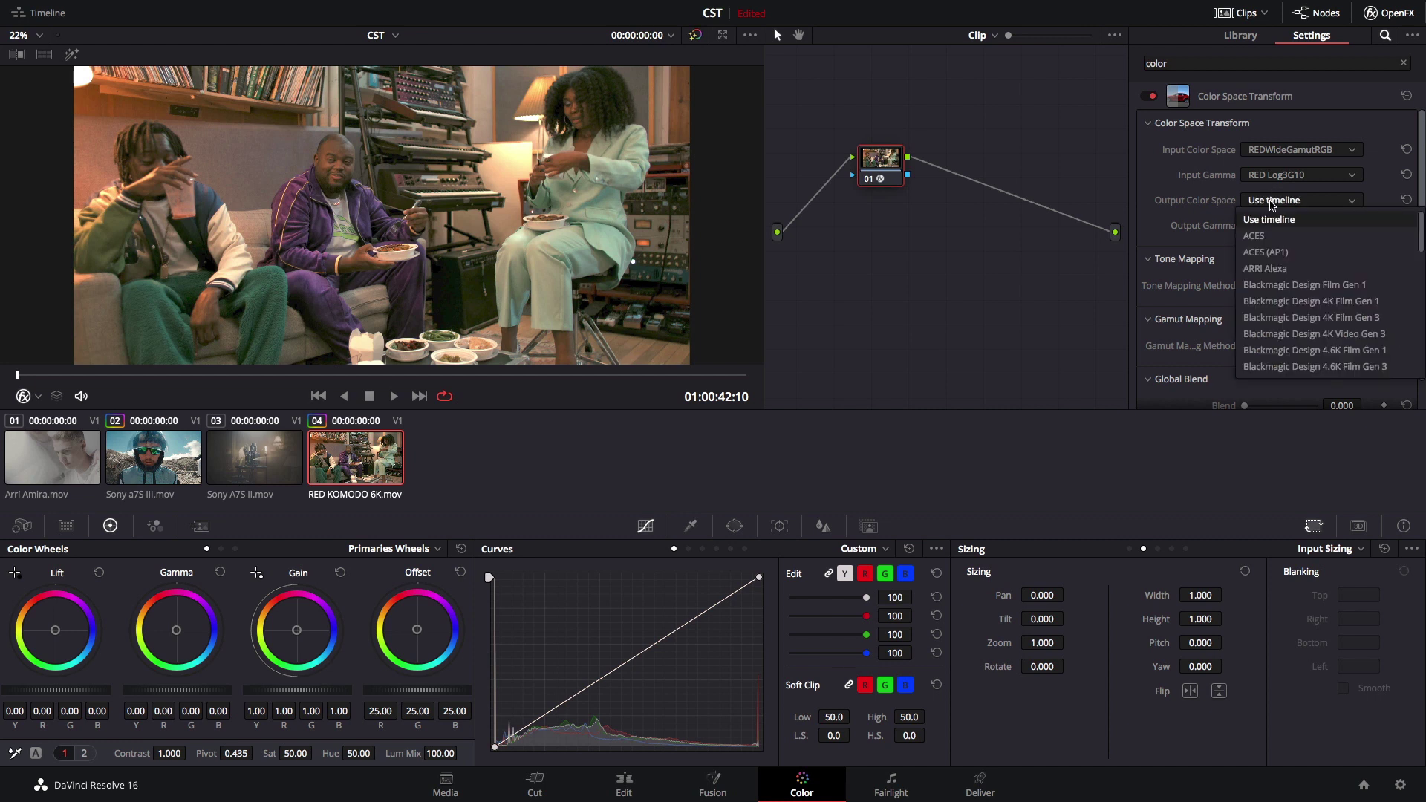
key("r")
key("Return")
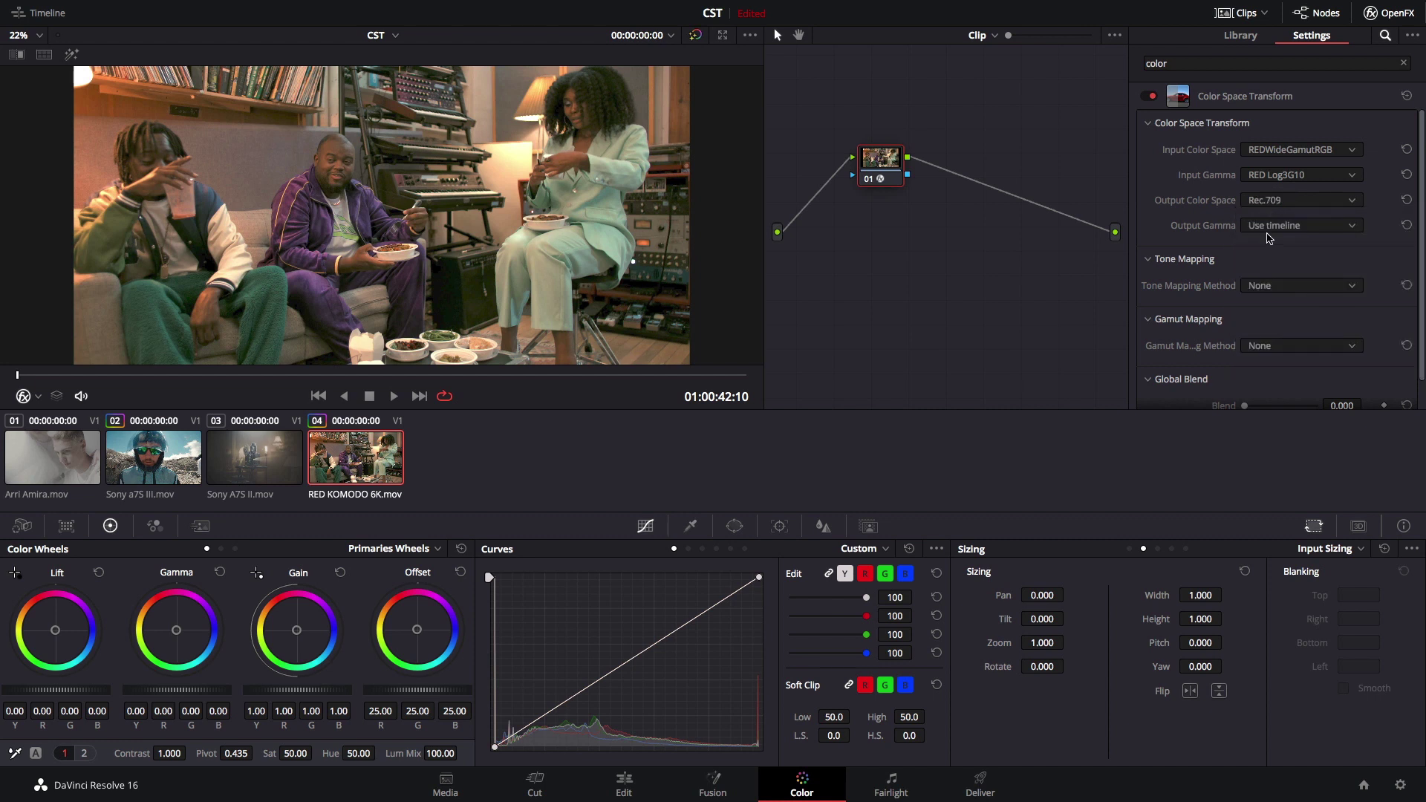
left_click(1270, 226)
key("Return")
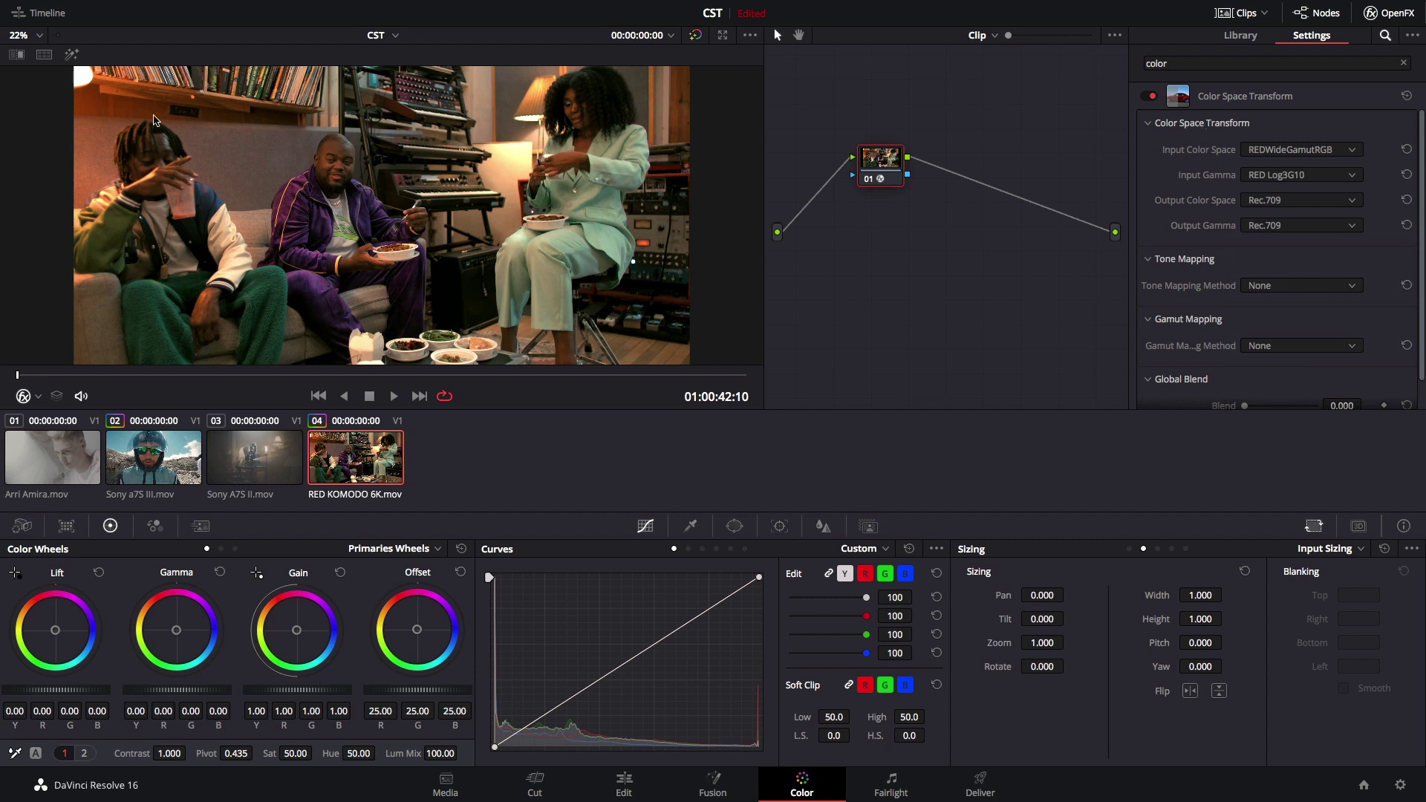
Choose Luminance Mapping as the RED clip's tone mapping and shift node 01 right.
left_click(1269, 290)
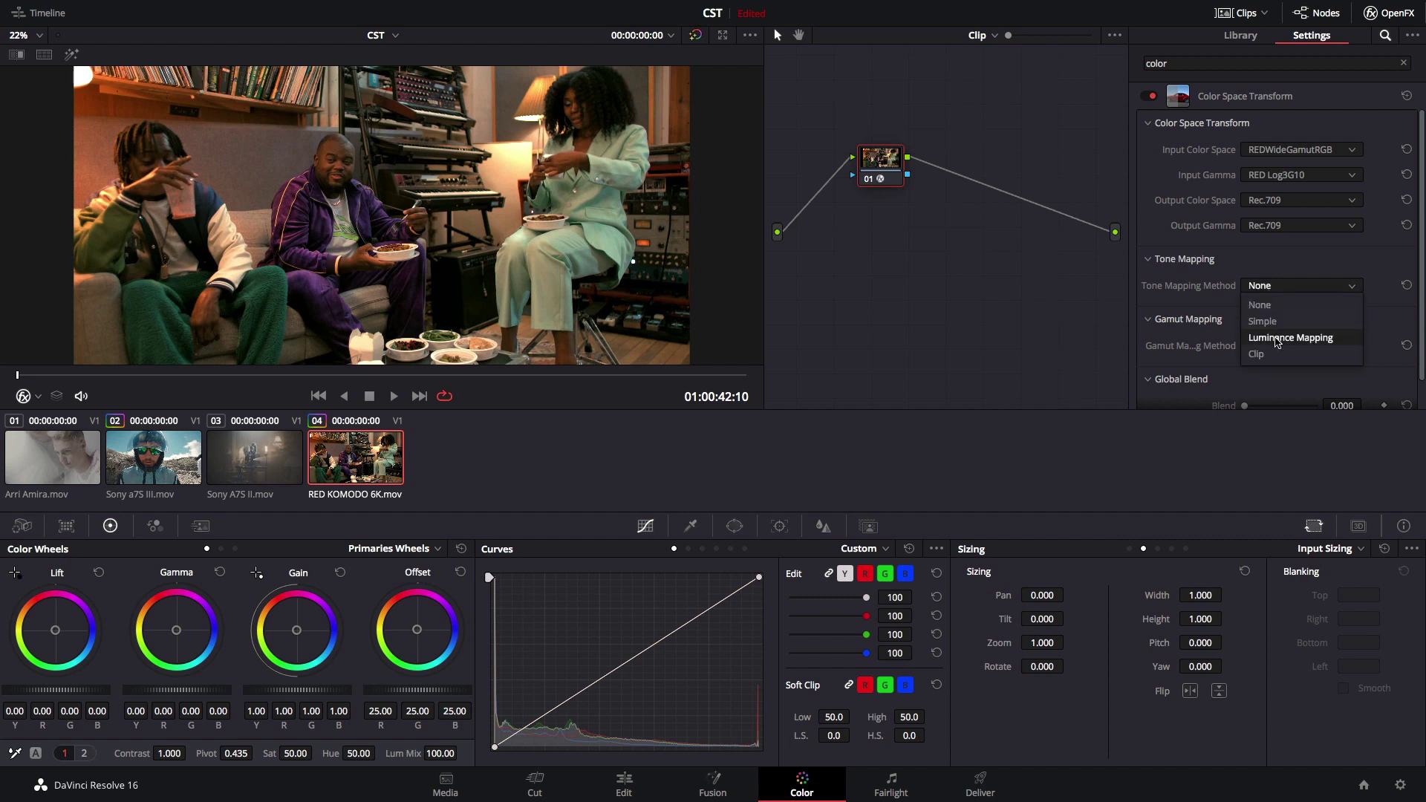
left_click(1277, 339)
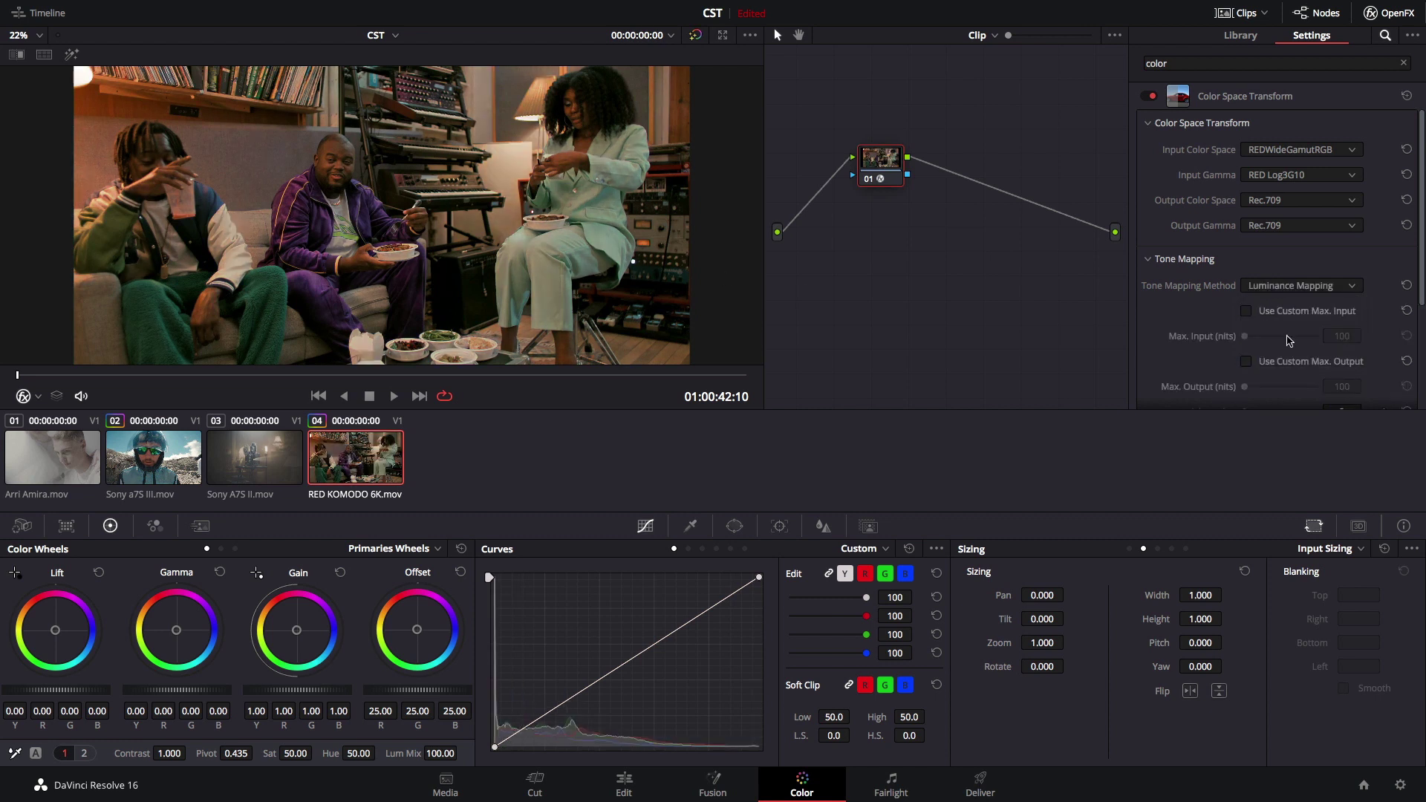
left_click_drag(881, 162, 979, 156)
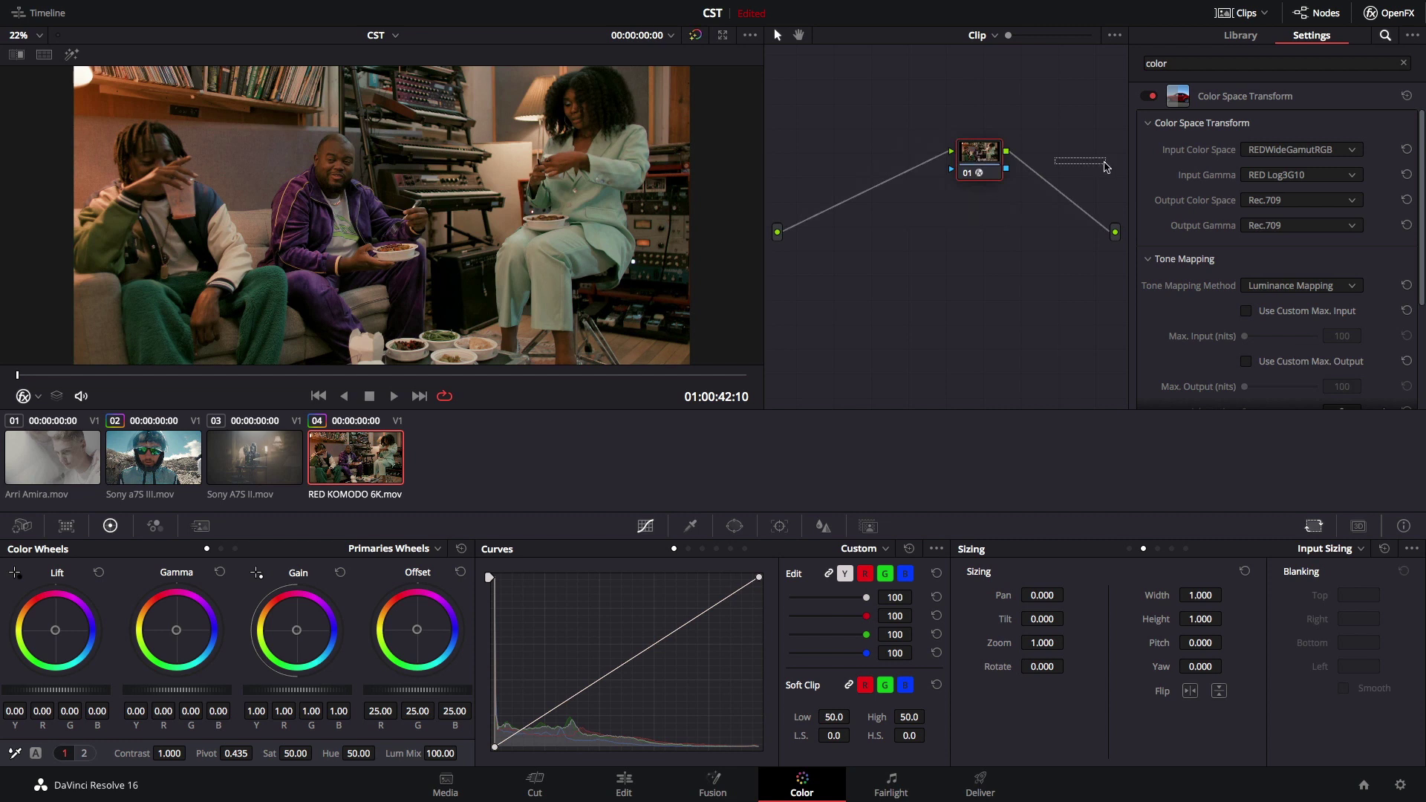
left_click_drag(1001, 156, 1062, 167)
Annotate the input settings and tone mapping on screen, then move node 01 back left.
left_click_drag(1343, 141, 1375, 148)
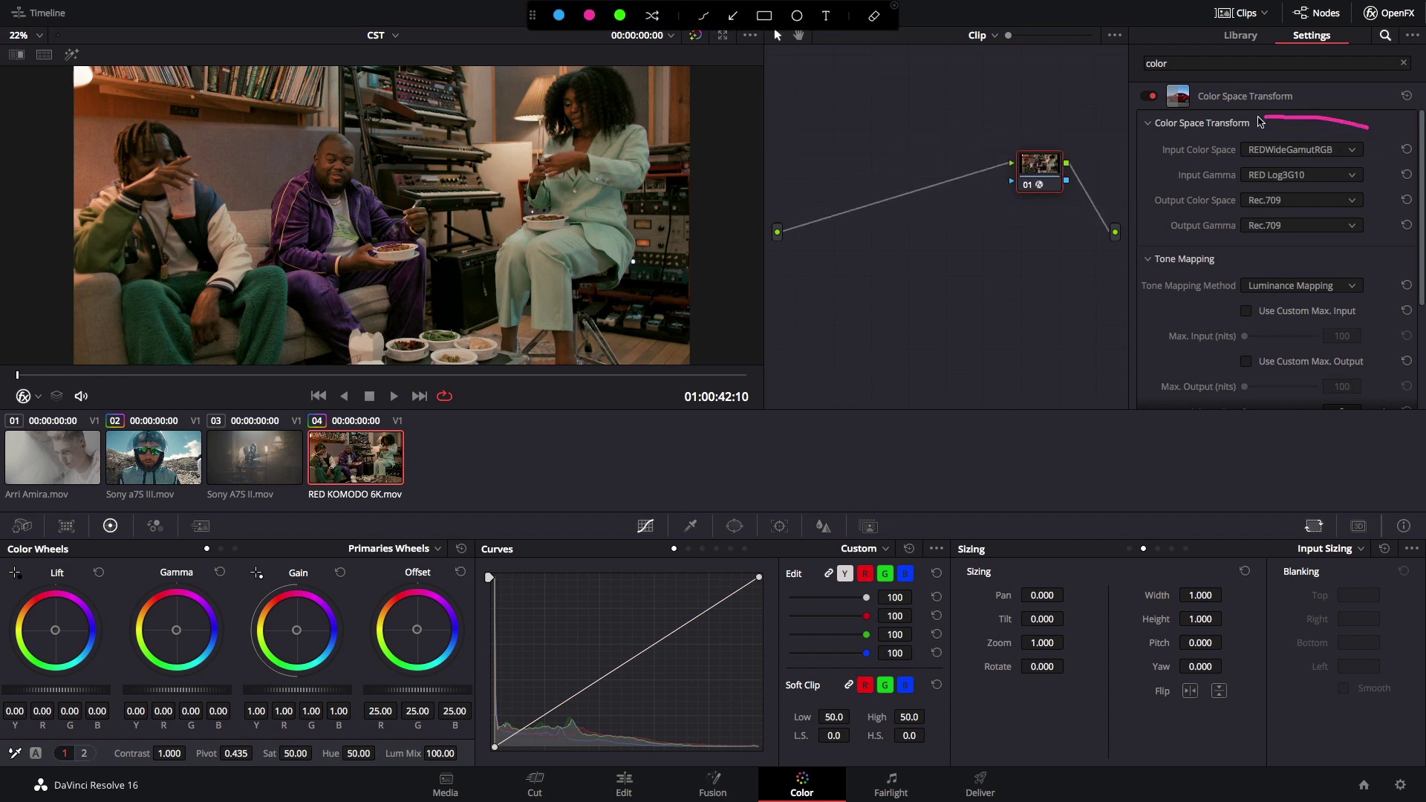
mouse_move(1304, 182)
left_mouse_down()
mouse_move(1315, 255)
mouse_move(1325, 224)
left_mouse_up()
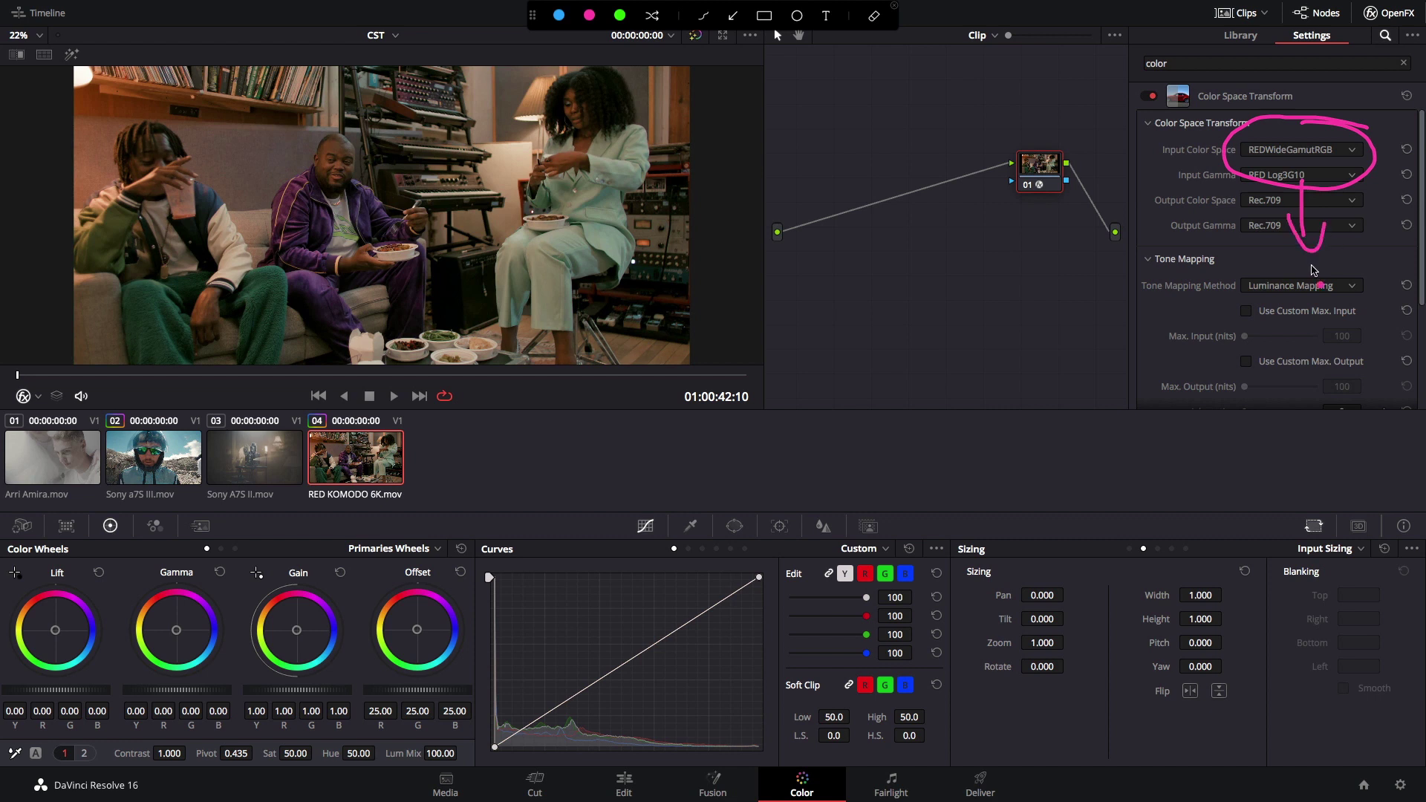
key("Escape")
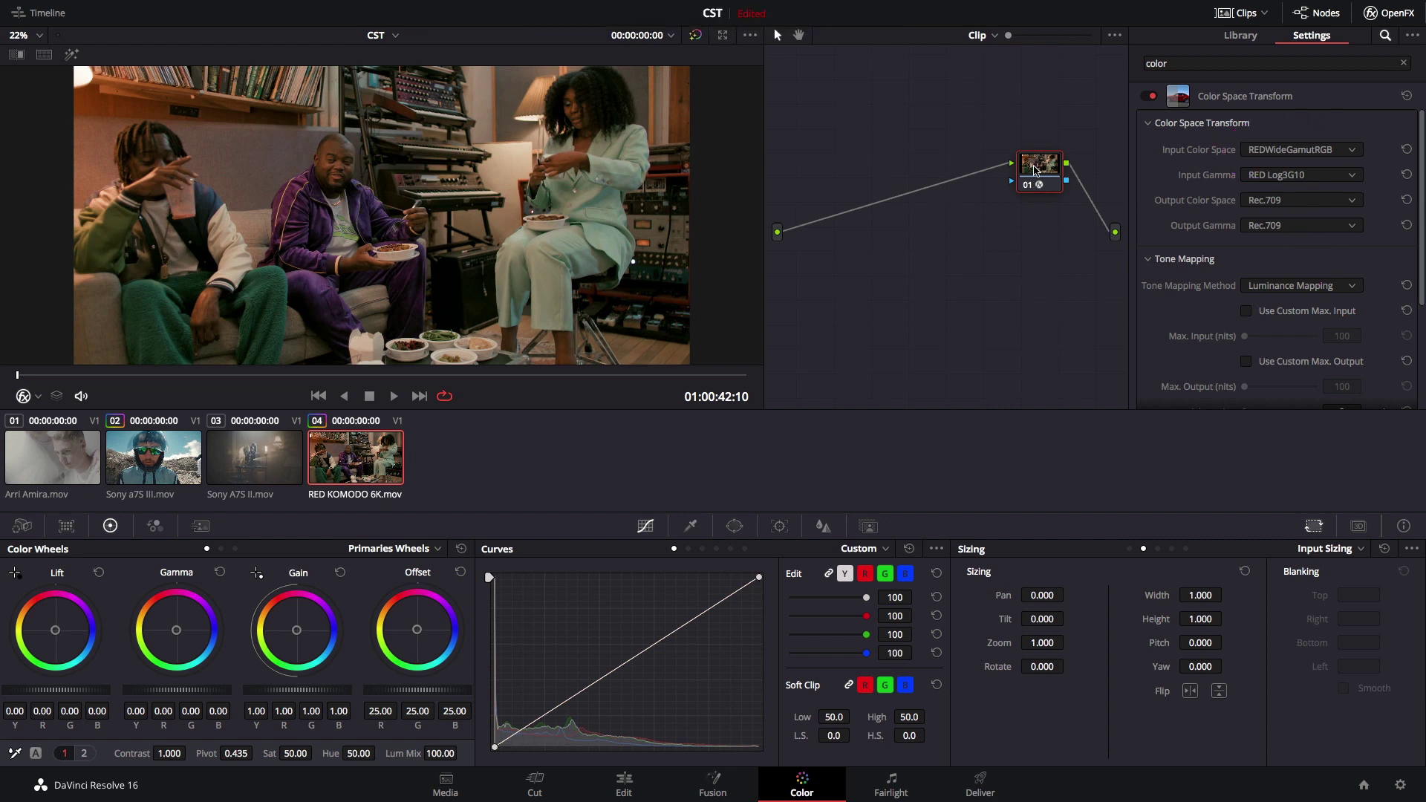
left_click_drag(1036, 170, 1077, 127)
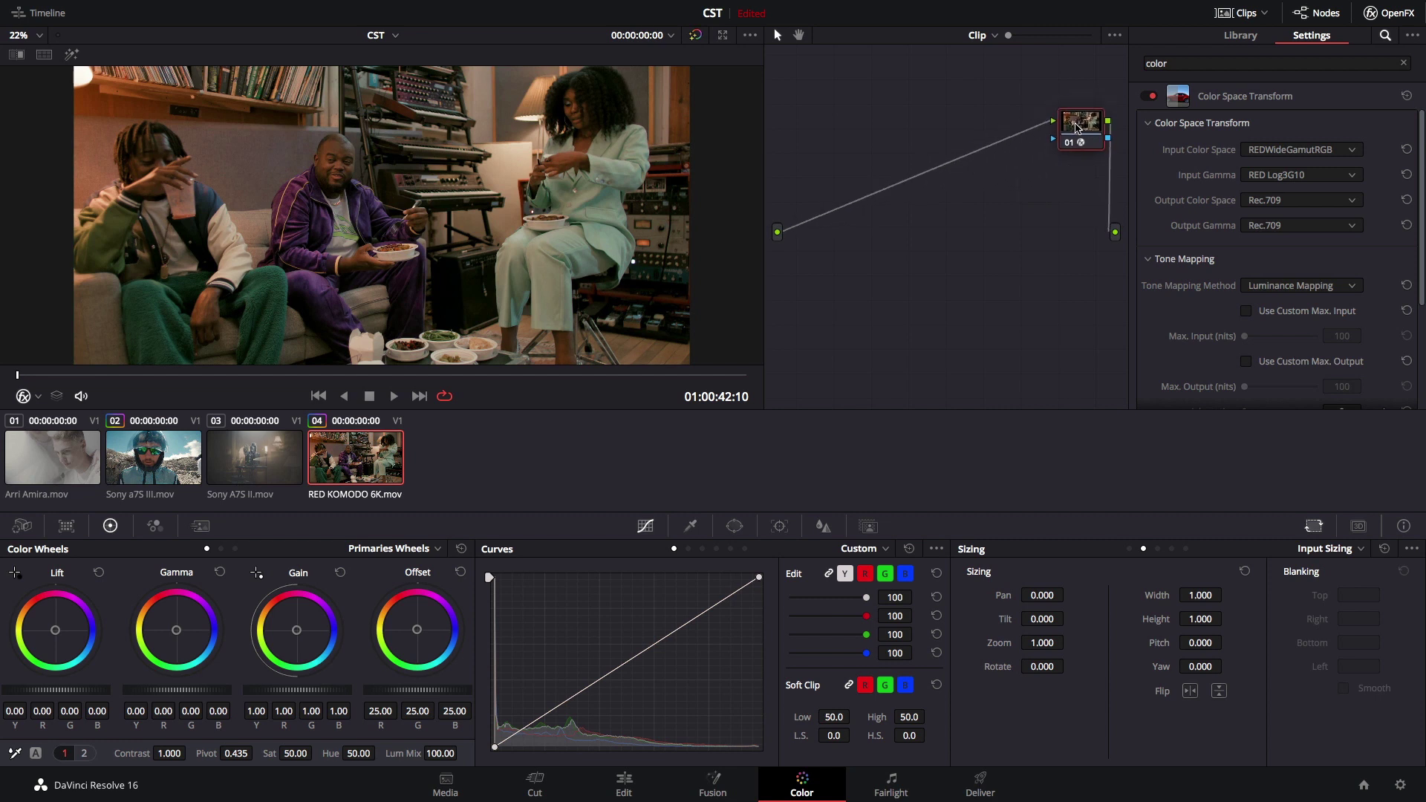
left_click_drag(1076, 128, 895, 162)
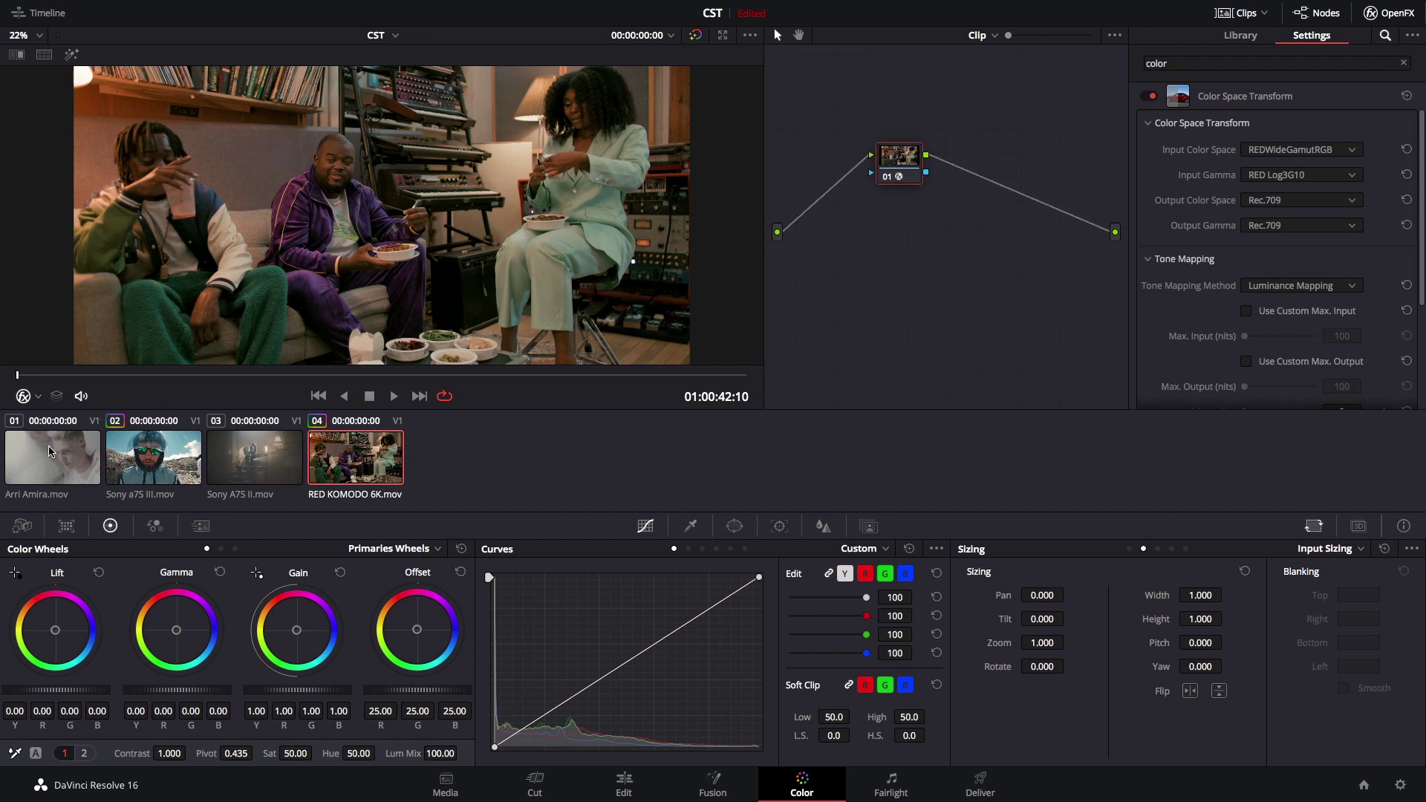
On the Arri Amira clip, add Color Space Transform to node 01 with ARRI Alexa / ARRI LogC input.
left_click(51, 451)
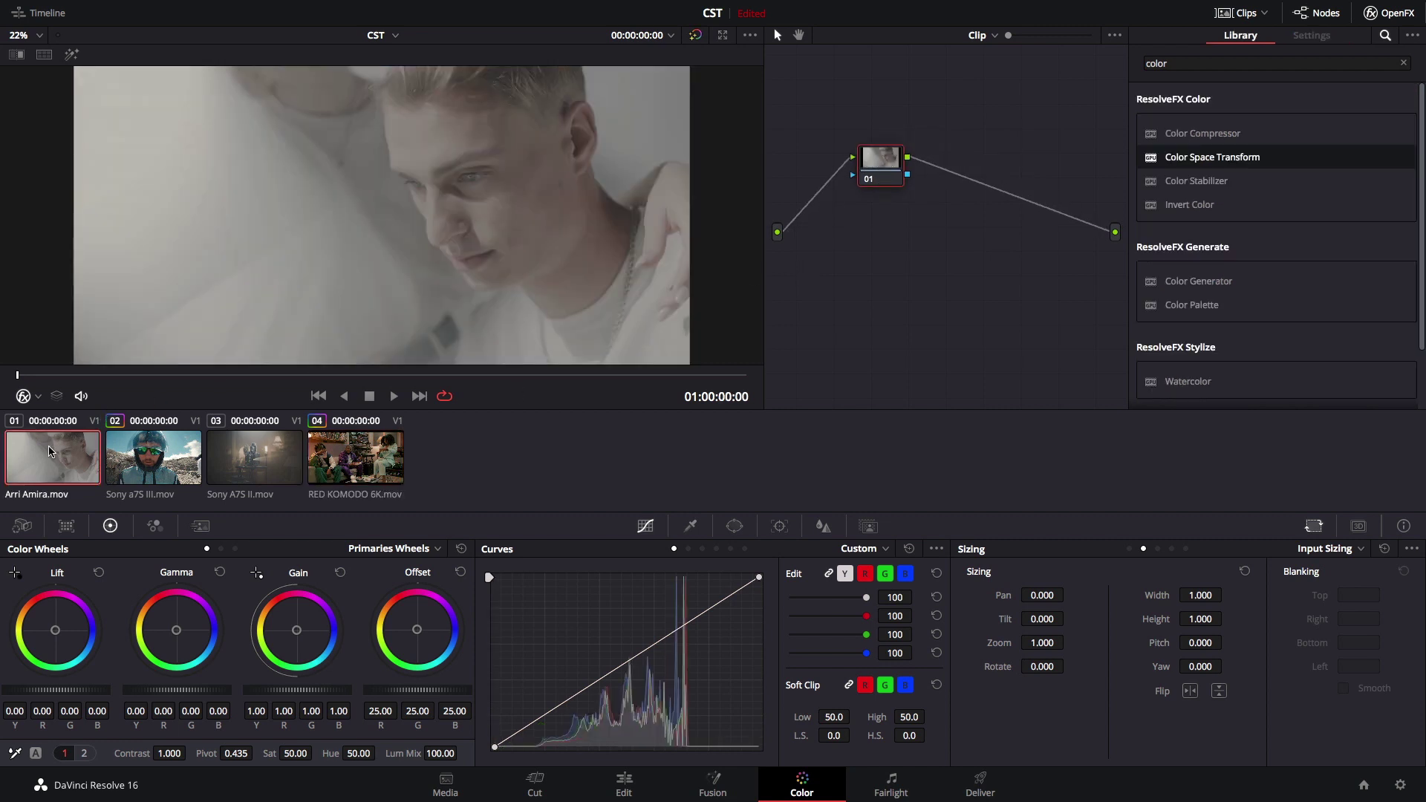
left_click_drag(1263, 157, 901, 157)
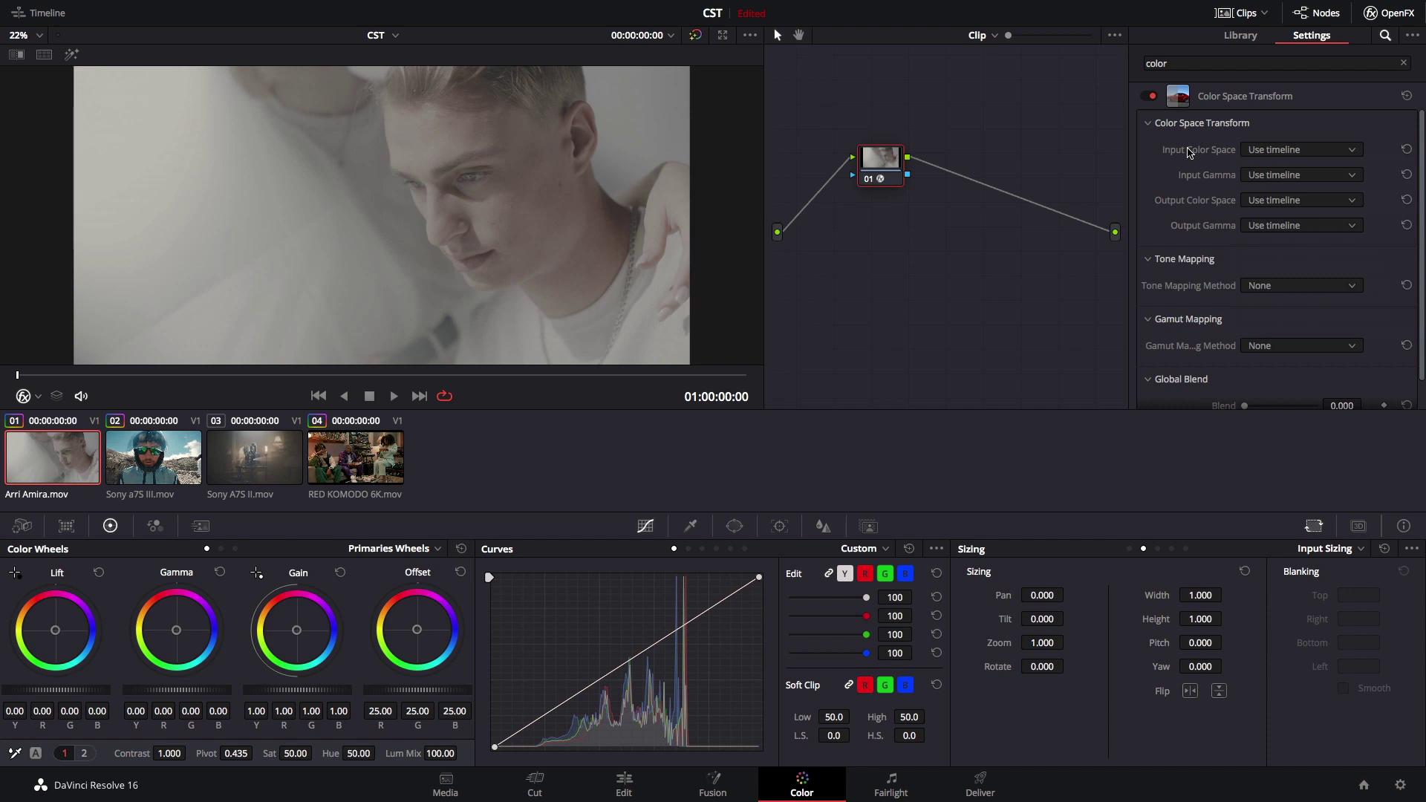
left_click(1285, 149)
left_click(1264, 218)
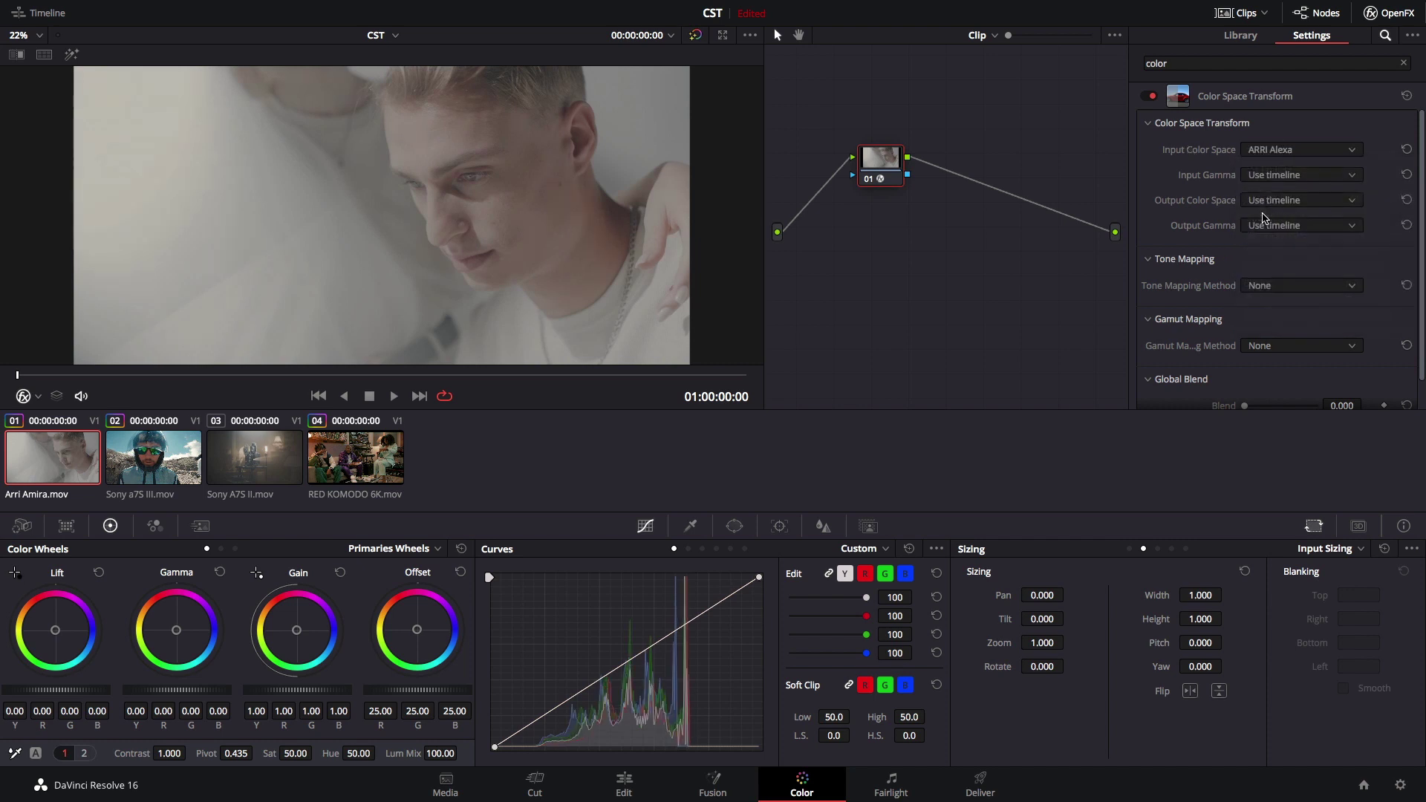
left_click(1292, 176)
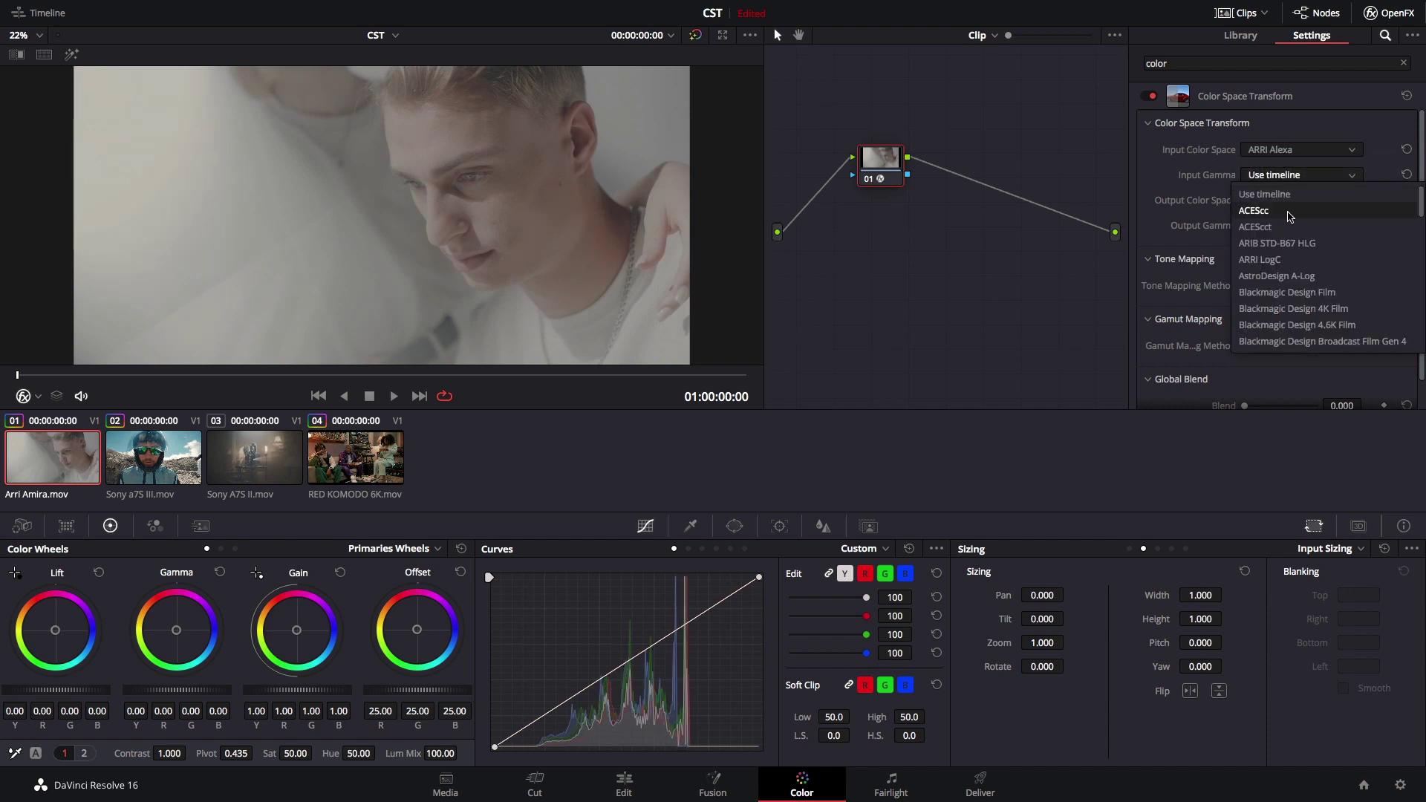
left_click(1266, 260)
Set the output colour space and output gamma to Rec.709 by typing 'rec.709'.
left_click(1288, 200)
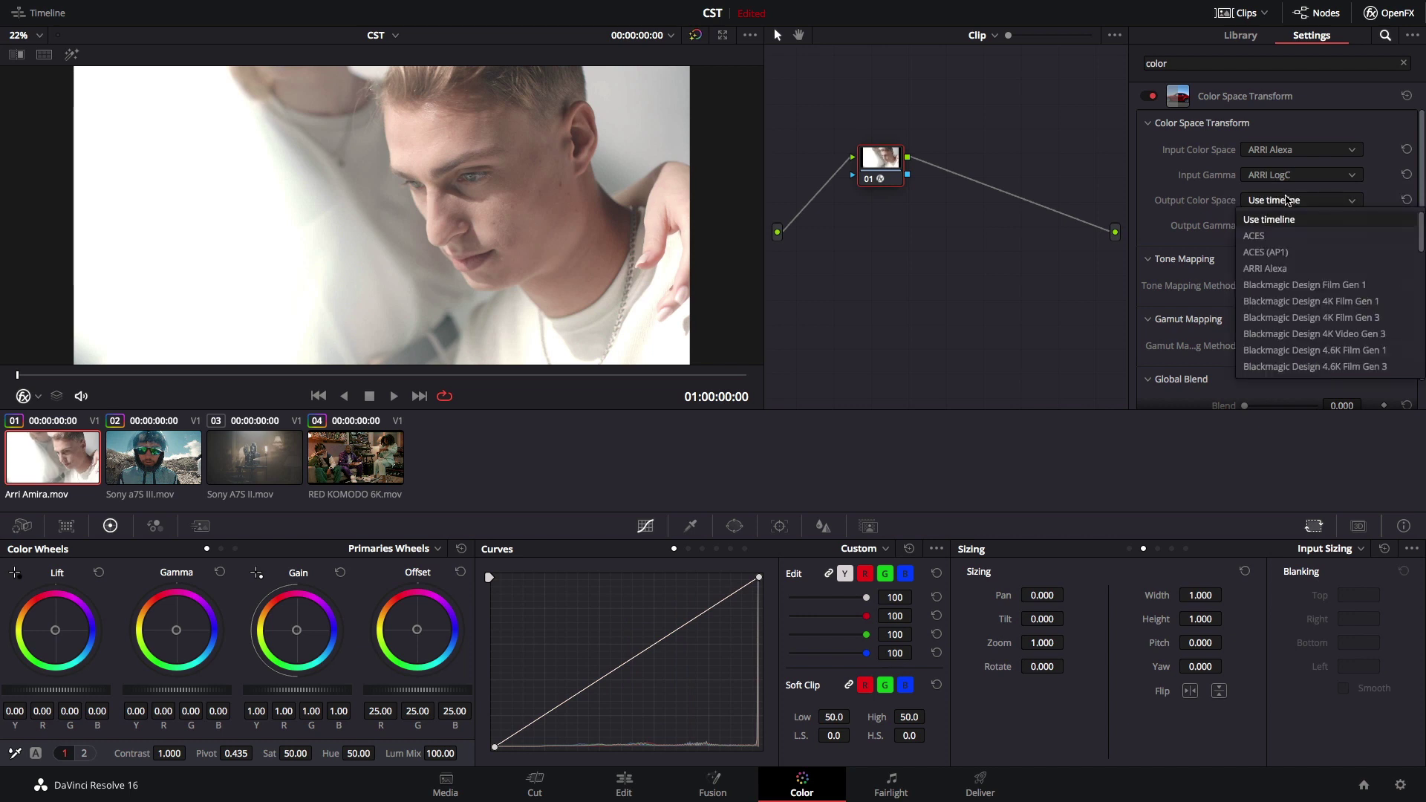
type("rec.709")
key("Return")
left_click(1290, 226)
type("rec.709")
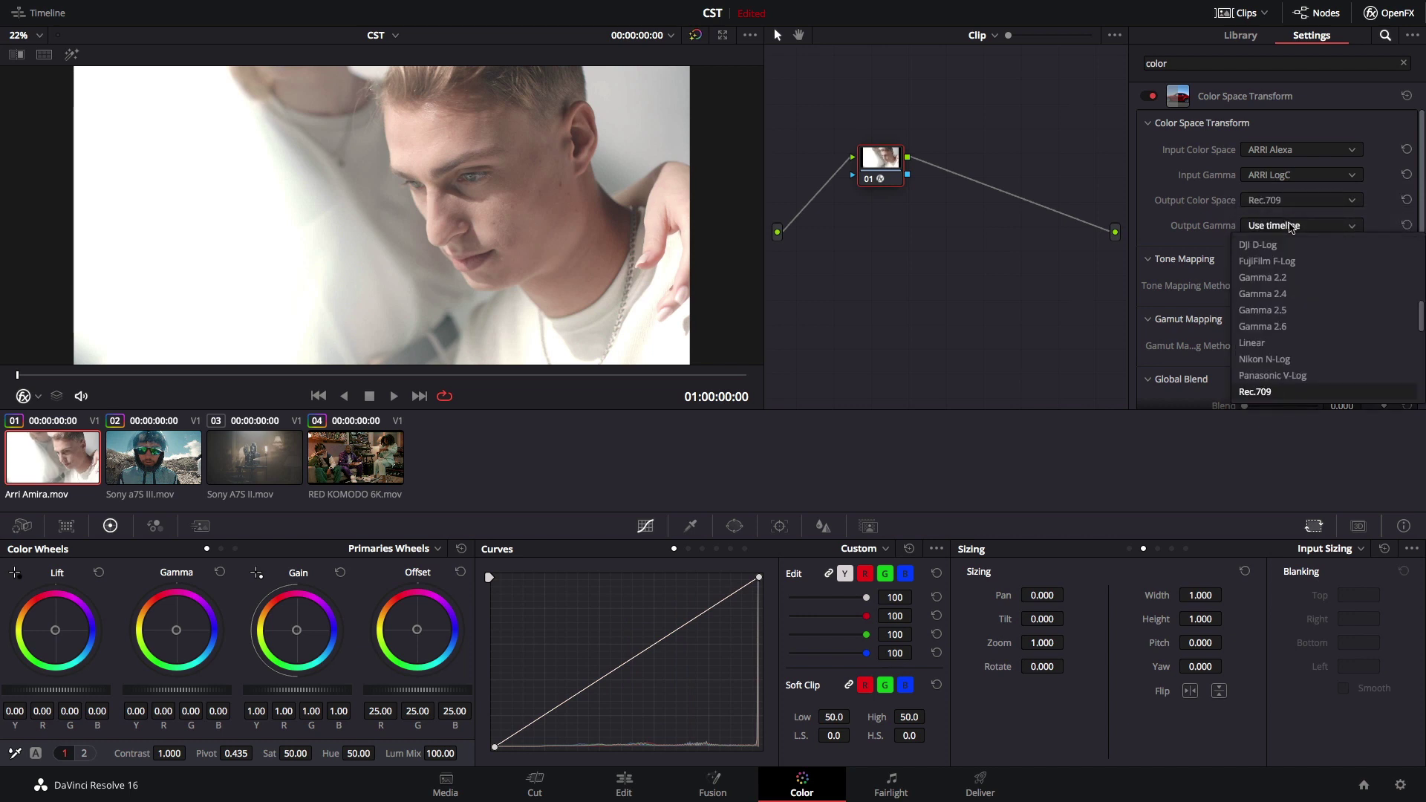
key("Return")
Choose Luminance Mapping as the Arri Amira transform's tone mapping method.
left_click(1279, 286)
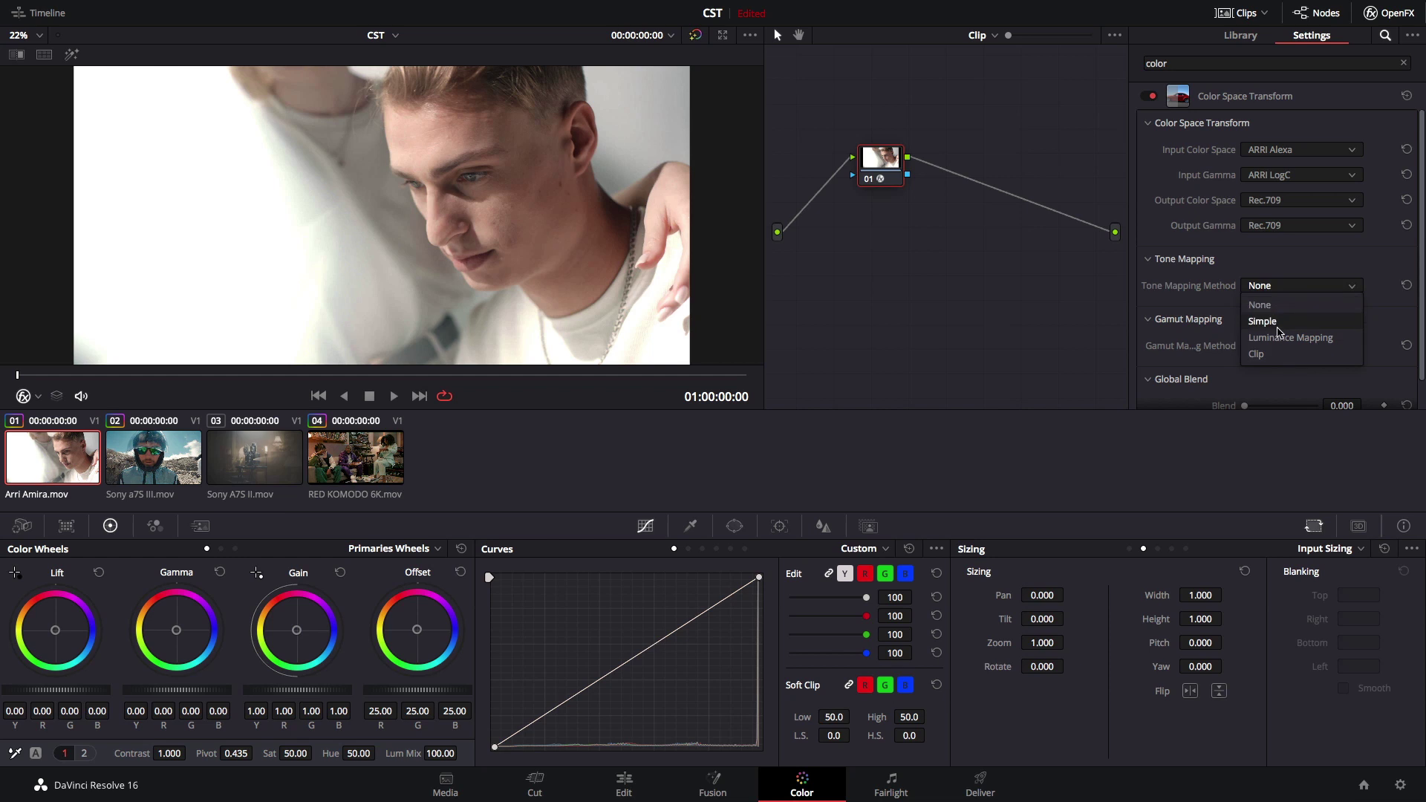
left_click(1279, 337)
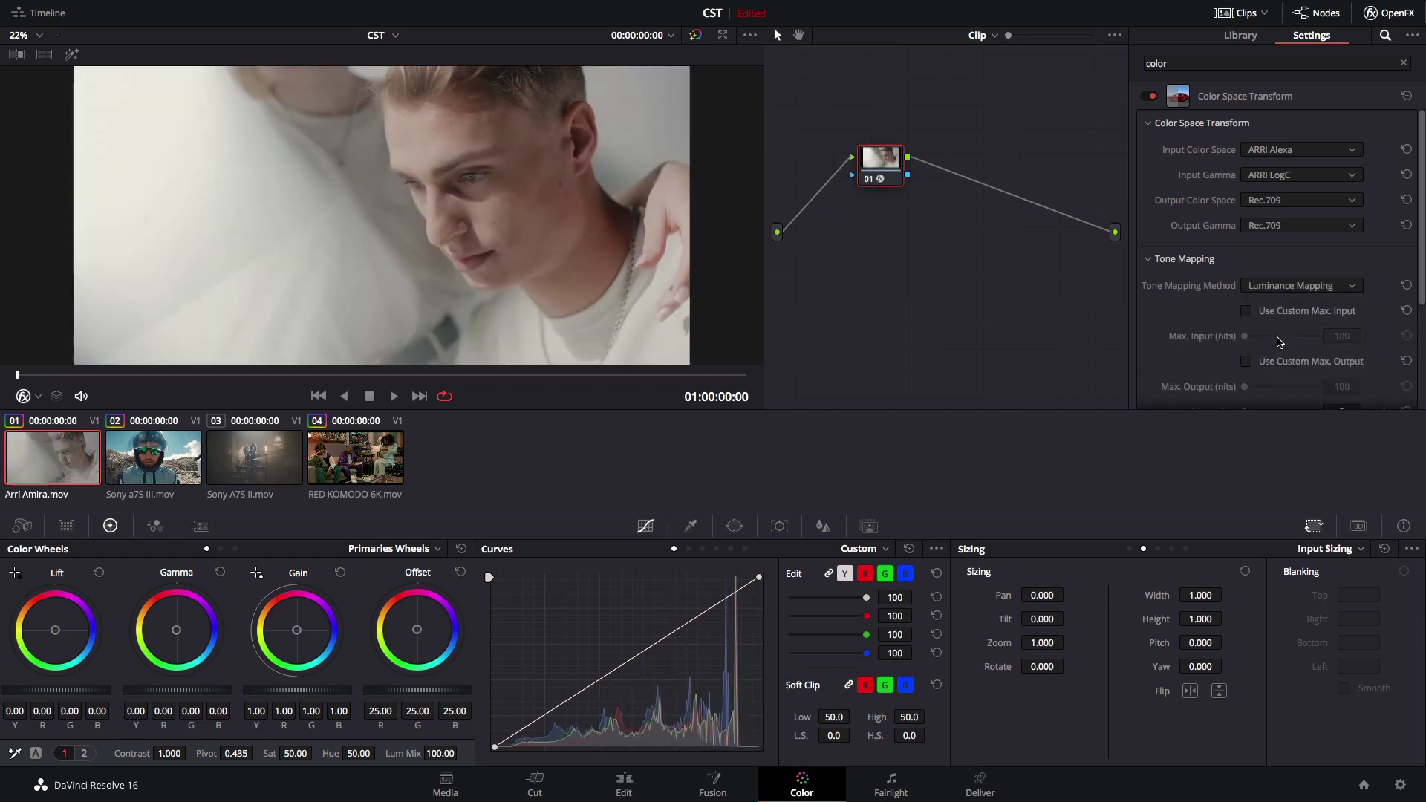